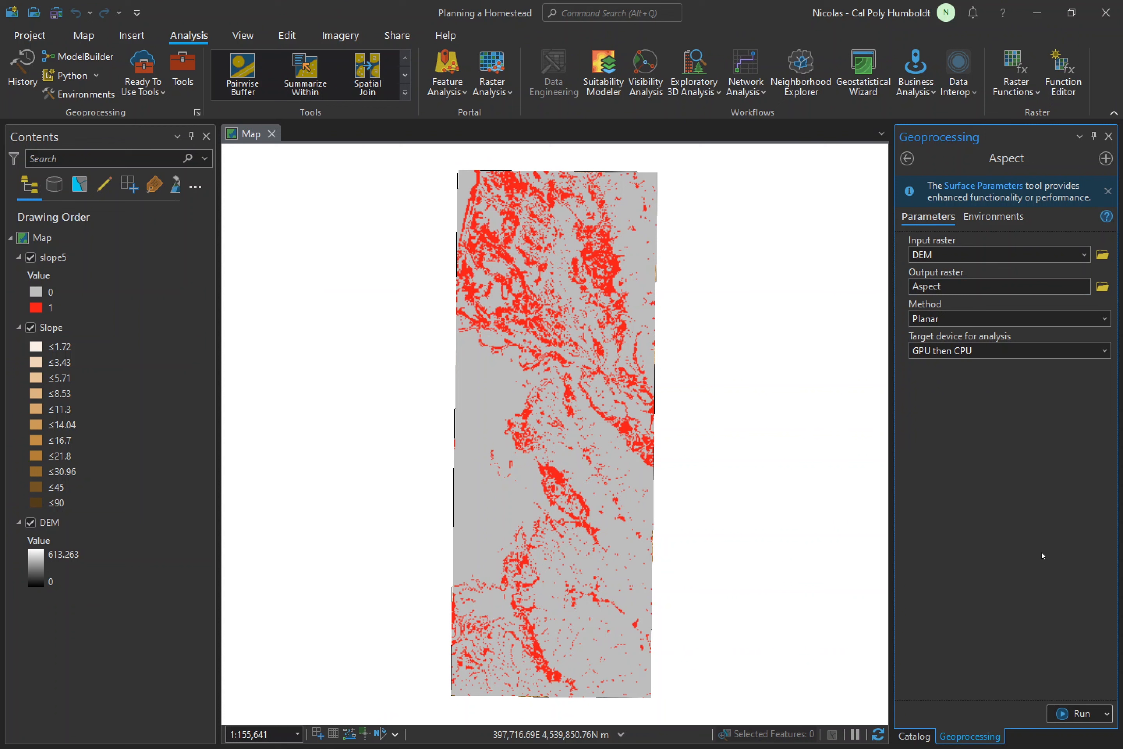
- Run the Aspect tool on the DEM with the Planar method, outputting a raster named Aspect
{"action": "left_click", "coordinate": [1079, 713]}
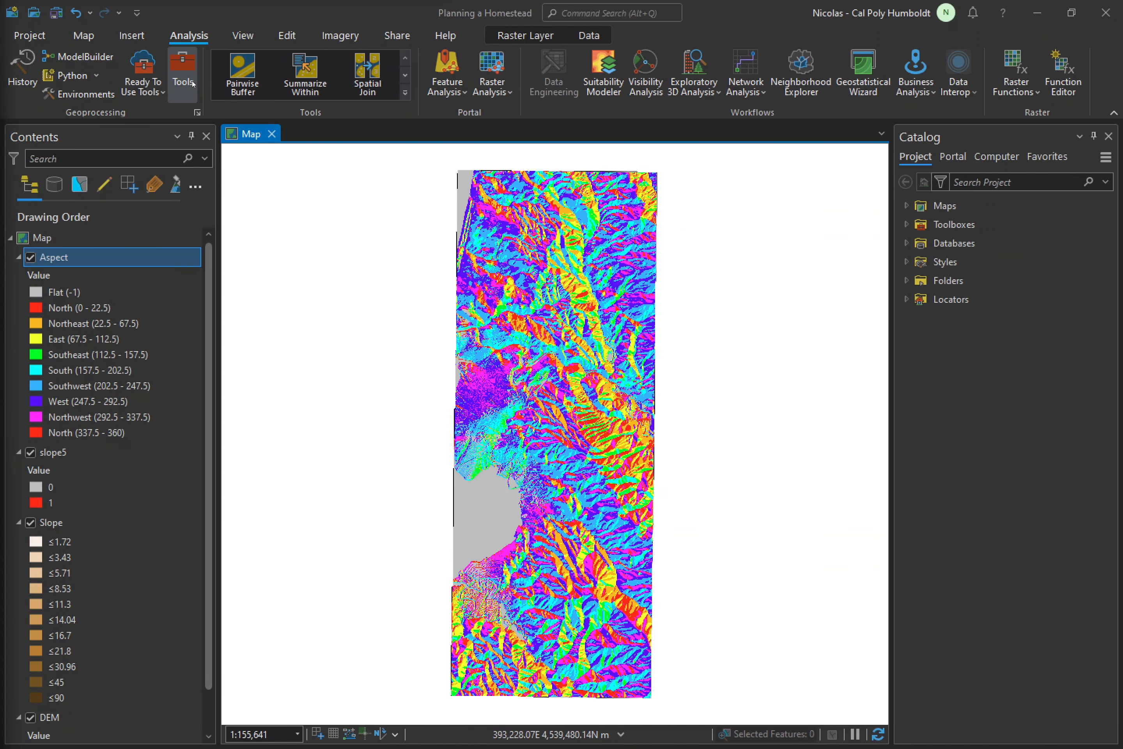
- Start a Raster Calculator expression with the condition ("Aspect">135) on the Aspect raster
{"action": "left_click", "coordinate": [183, 75]}
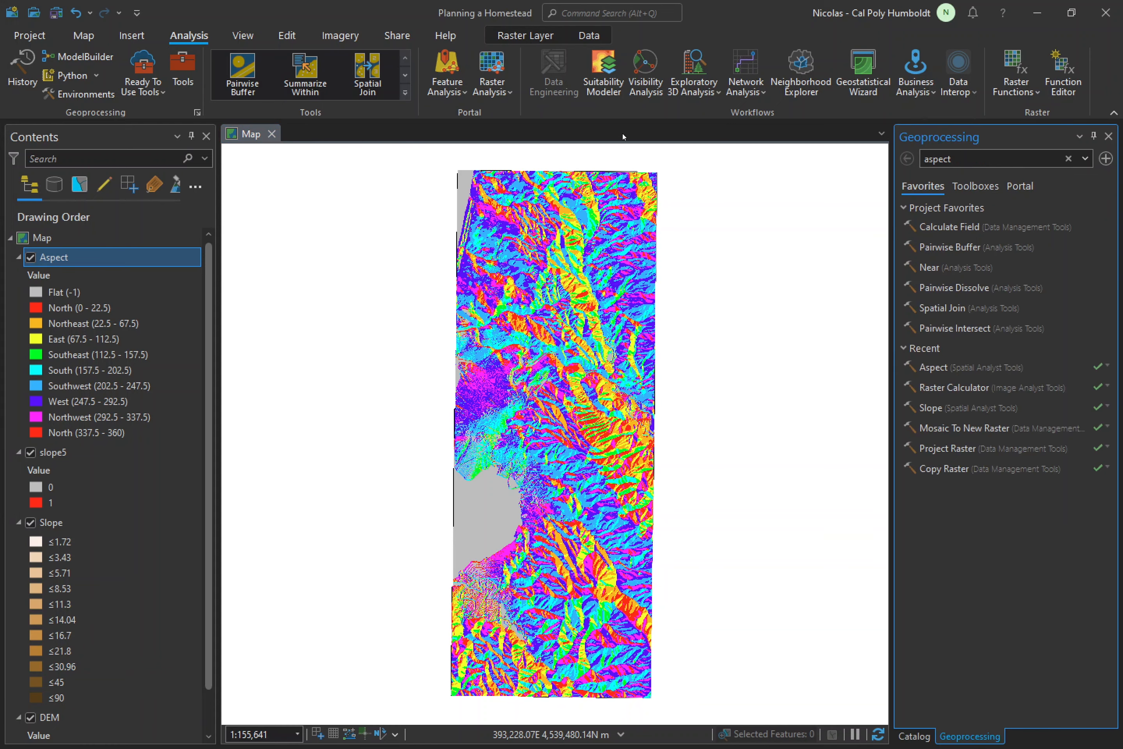
{"action": "left_click", "coordinate": [967, 389]}
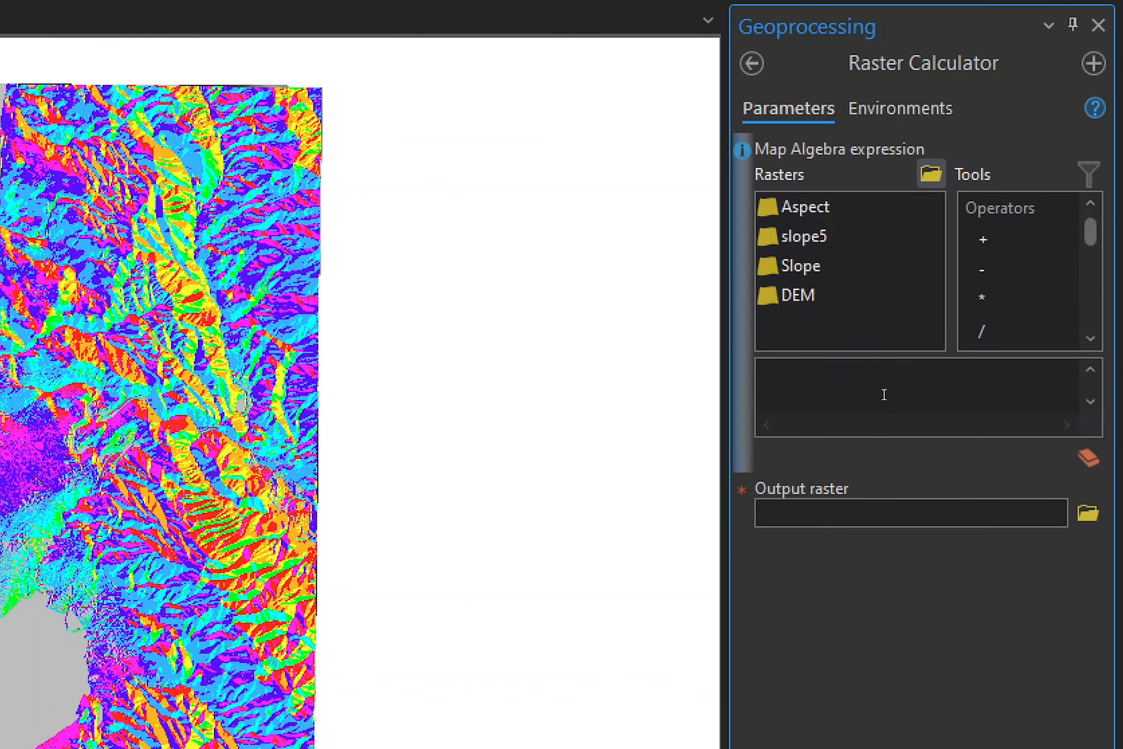
{"action": "left_click", "coordinate": [884, 395]}
{"action": "left_click", "coordinate": [884, 394]}
{"action": "type", "text": "("}
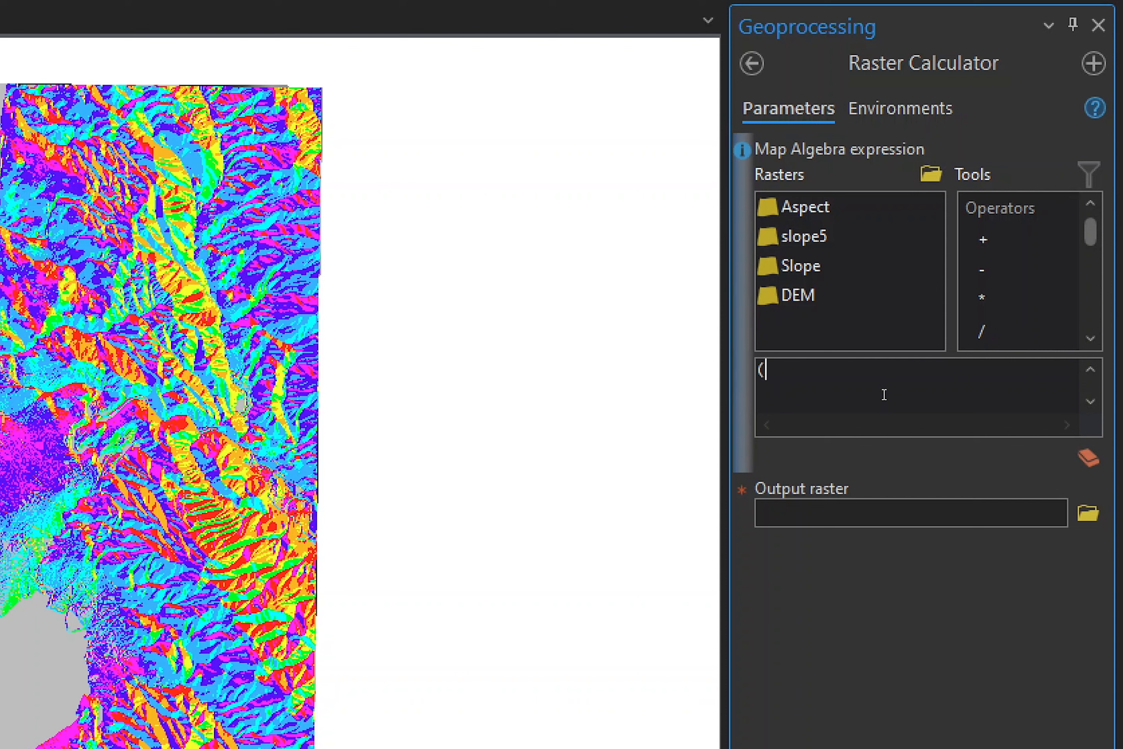
{"action": "left_click", "coordinate": [829, 208]}
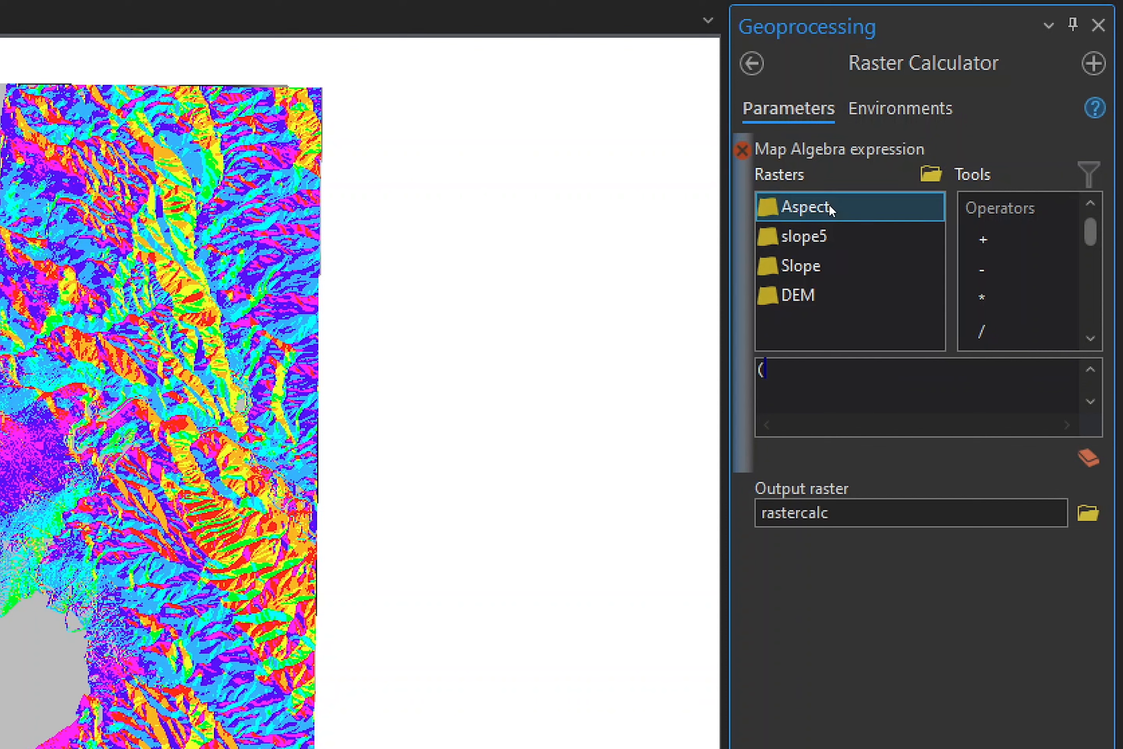
{"action": "double_click", "coordinate": [794, 206]}
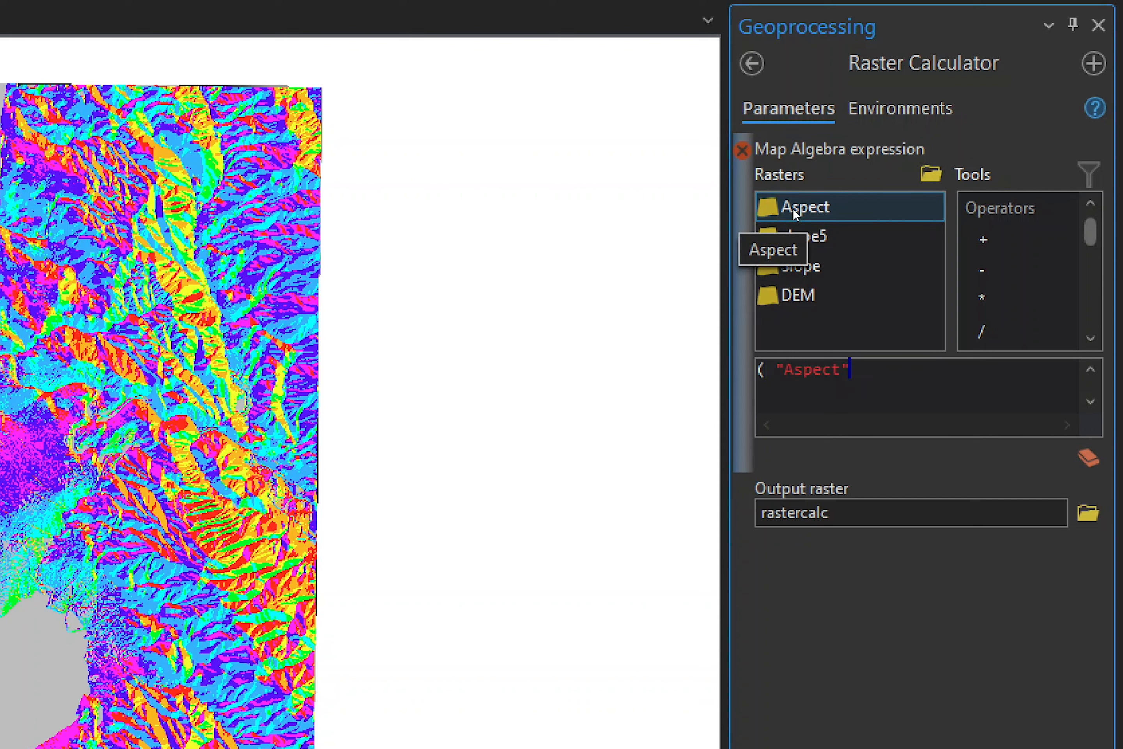
{"action": "type", "text": ">135)"}
- Extend the map algebra expression with the & operator and a second condition, ("Aspect"<225)
{"action": "left_click", "coordinate": [1090, 338]}
{"action": "left_click", "coordinate": [1090, 337]}
{"action": "left_click", "coordinate": [1091, 337]}
{"action": "left_click", "coordinate": [1090, 337]}
{"action": "left_click", "coordinate": [1090, 338]}
{"action": "left_click", "coordinate": [1090, 337]}
{"action": "left_click", "coordinate": [1090, 337]}
{"action": "left_click", "coordinate": [1091, 337]}
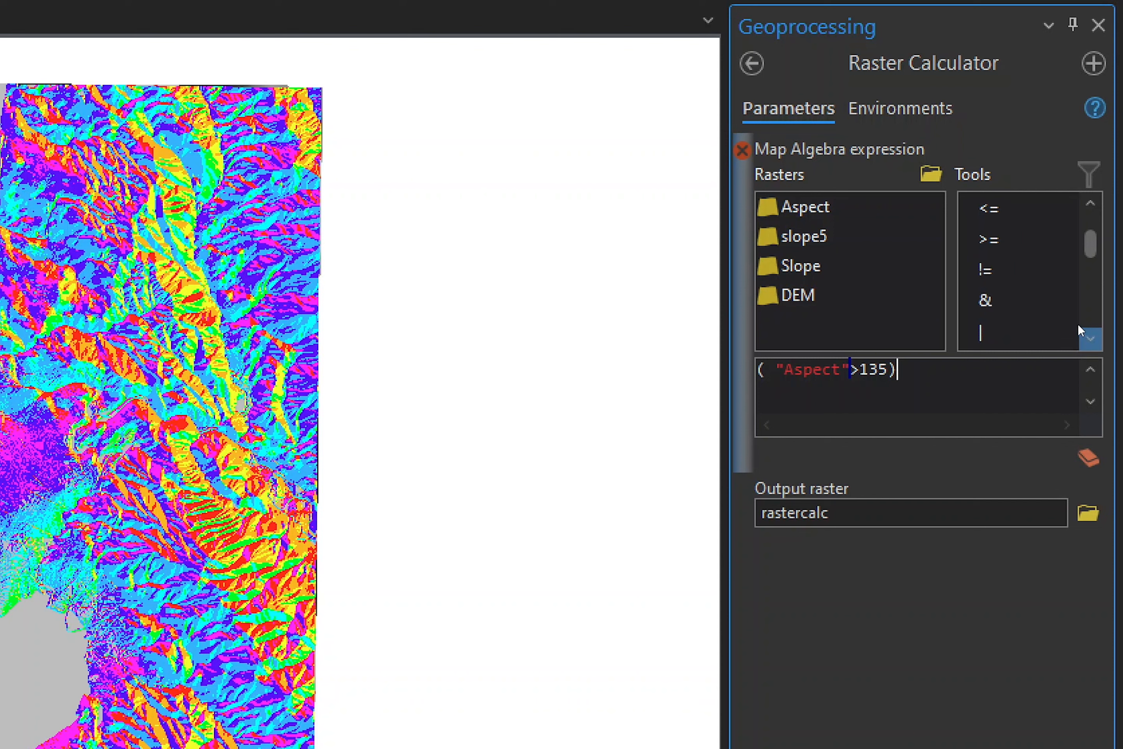
{"action": "double_click", "coordinate": [1011, 300]}
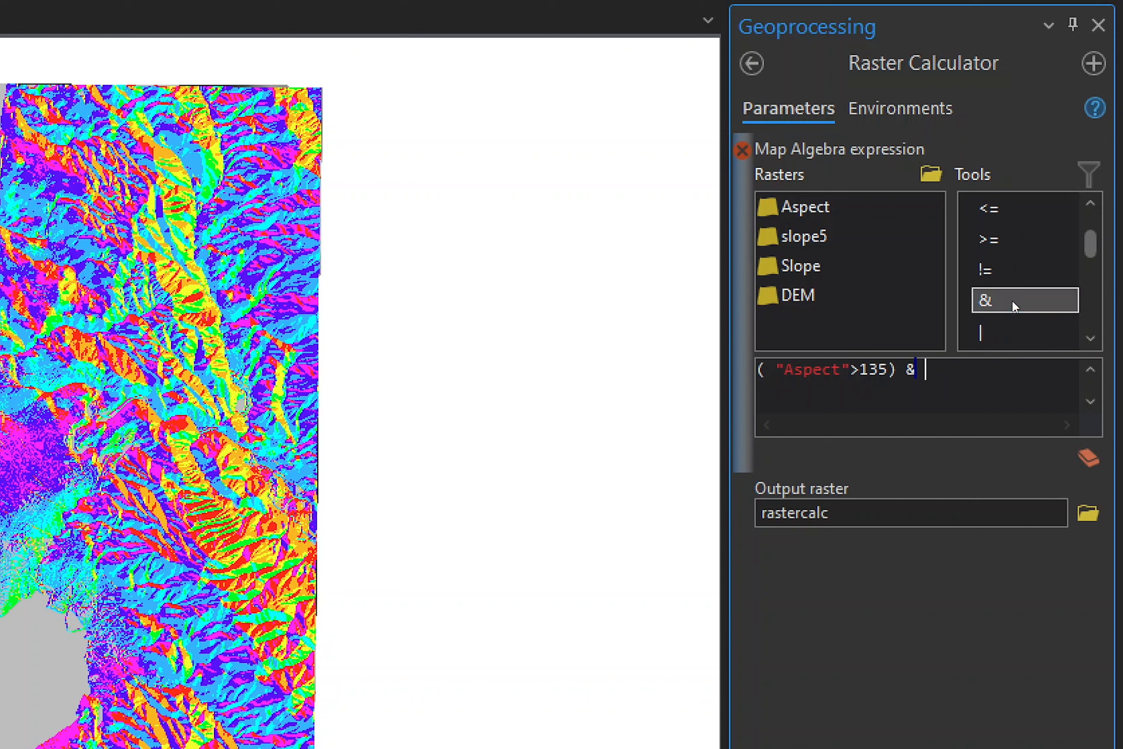
{"action": "type", "text": "("}
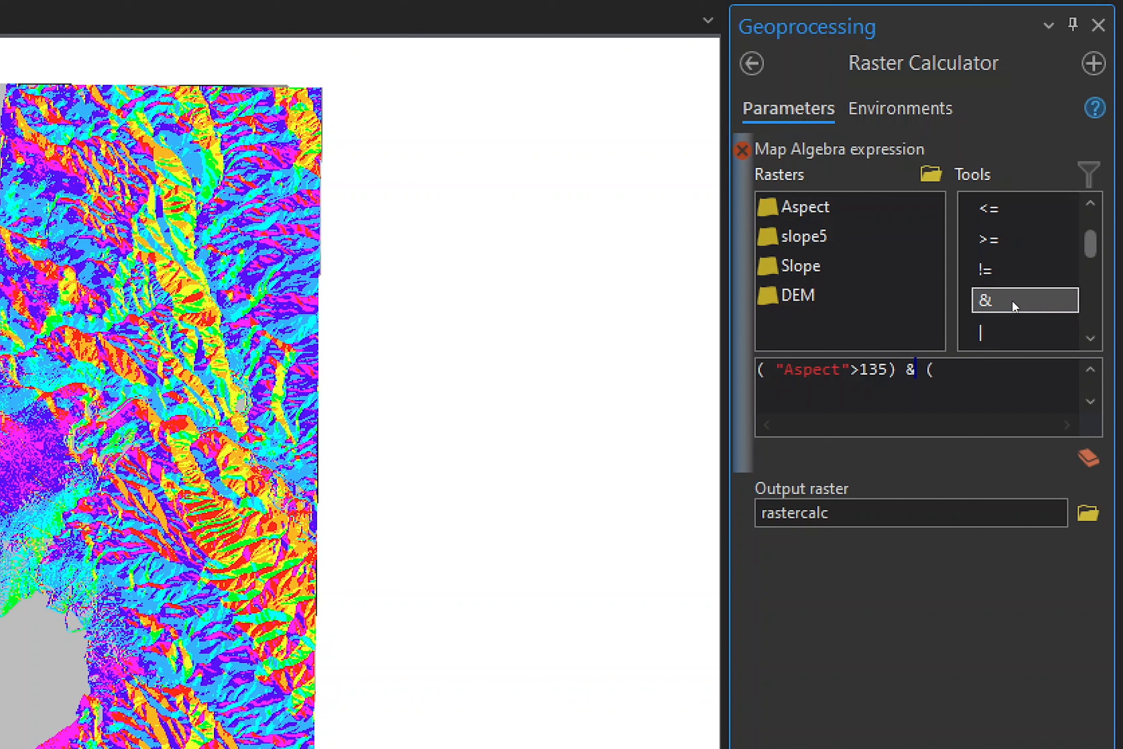
{"action": "double_click", "coordinate": [816, 206]}
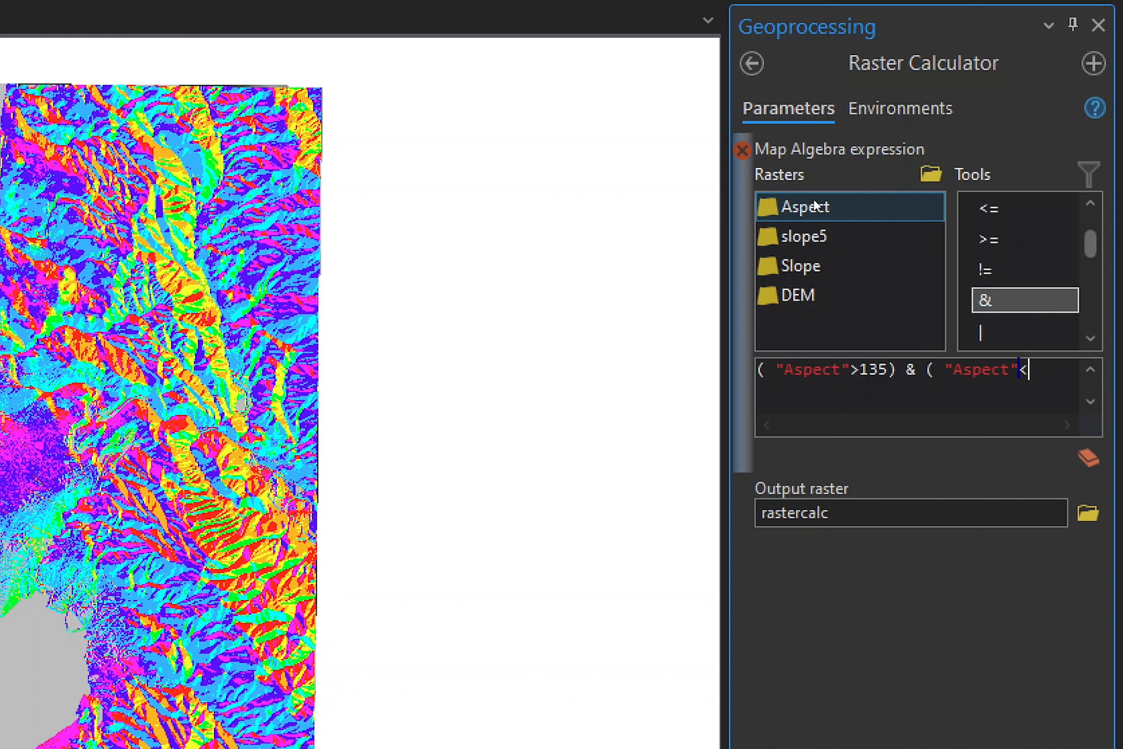
{"action": "type", "text": "<"}
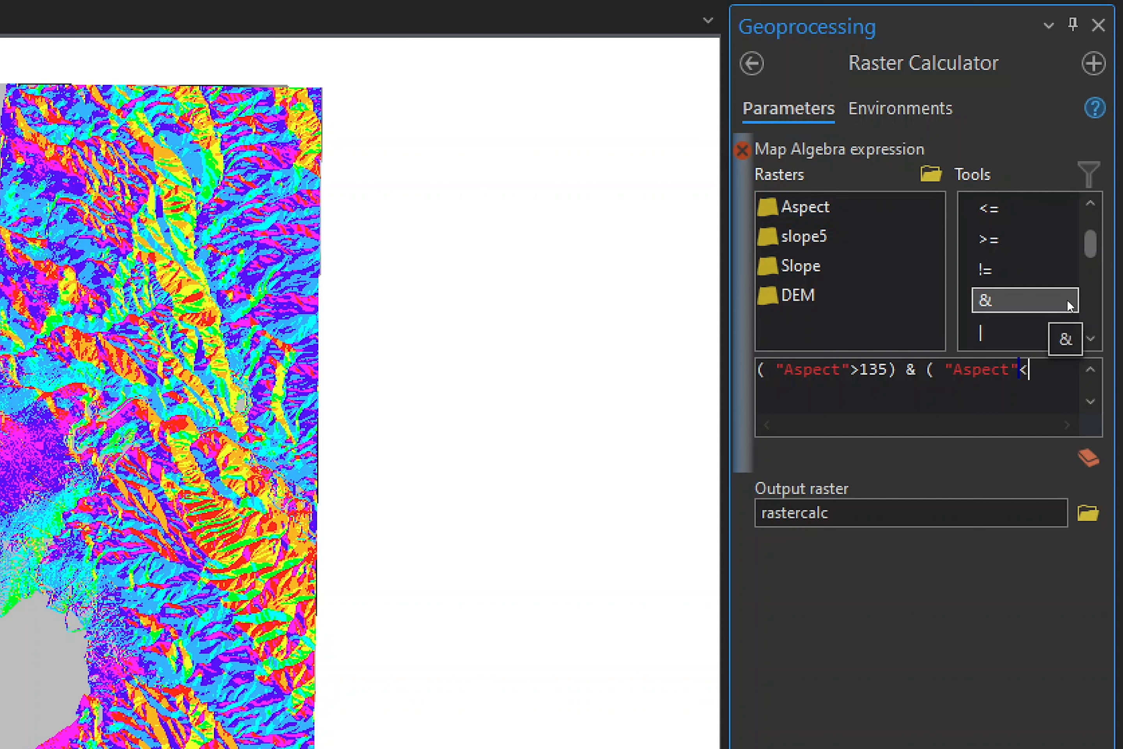
{"action": "type", "text": "225)"}
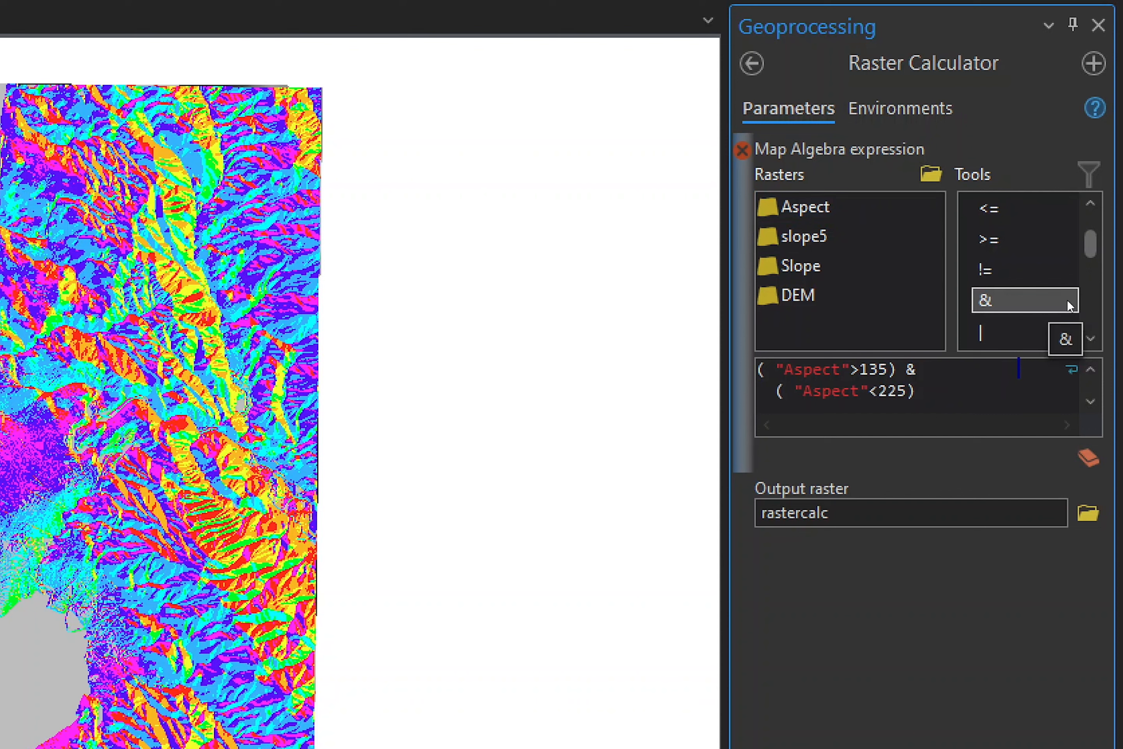
- Name the output raster south in the planning a homestead.gdb geodatabase and run the raster calculation
{"action": "left_click", "coordinate": [894, 512]}
{"action": "left_click_drag", "start_coordinate": [725, 308], "coordinate": [681, 313]}
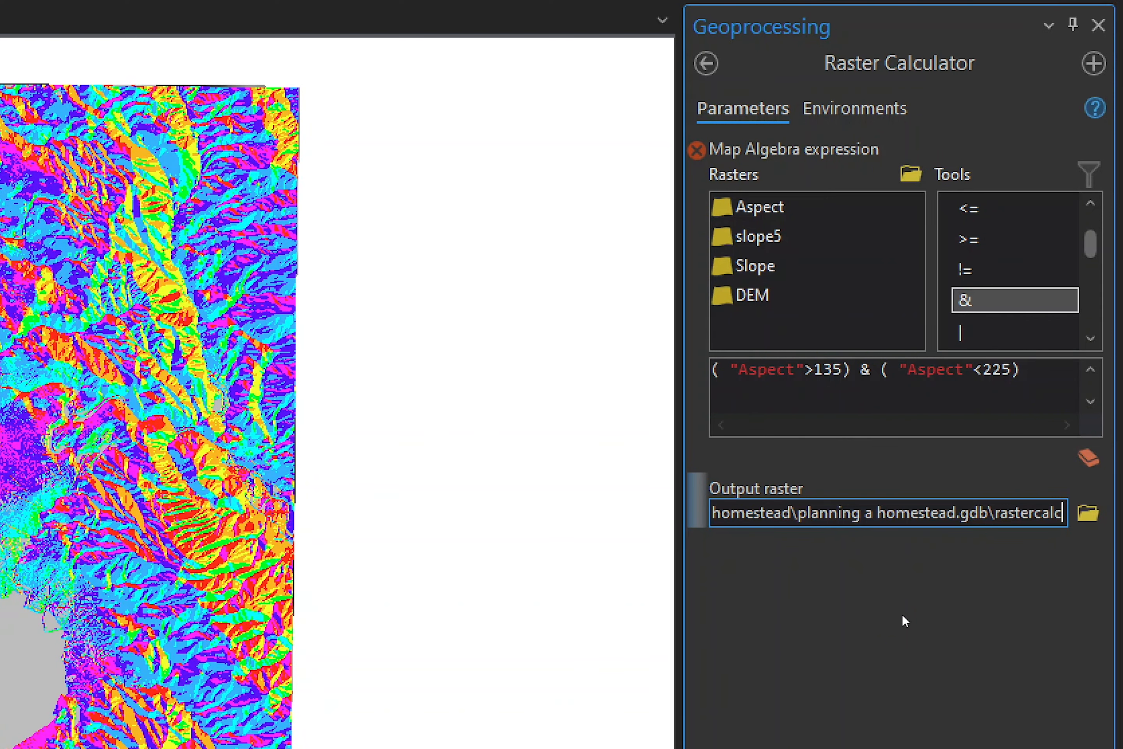
{"action": "key", "text": "BackSpace"}
{"action": "key", "text": "BackSpace"}
{"action": "key", "text": "BackSpace"}
{"action": "key", "text": "BackSpace"}
{"action": "key", "text": "BackSpace"}
{"action": "key", "text": "BackSpace"}
{"action": "key", "text": "BackSpace"}
{"action": "key", "text": "BackSpace"}
{"action": "key", "text": "BackSpace"}
{"action": "key", "text": "BackSpace"}
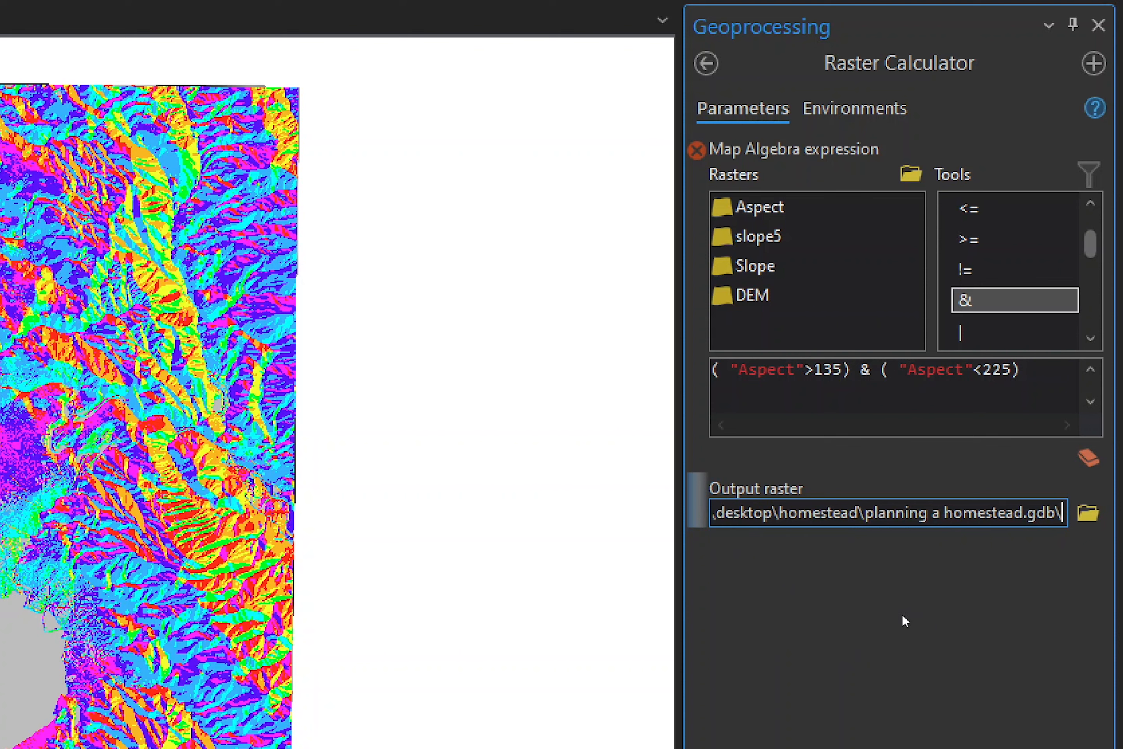
{"action": "type", "text": "south"}
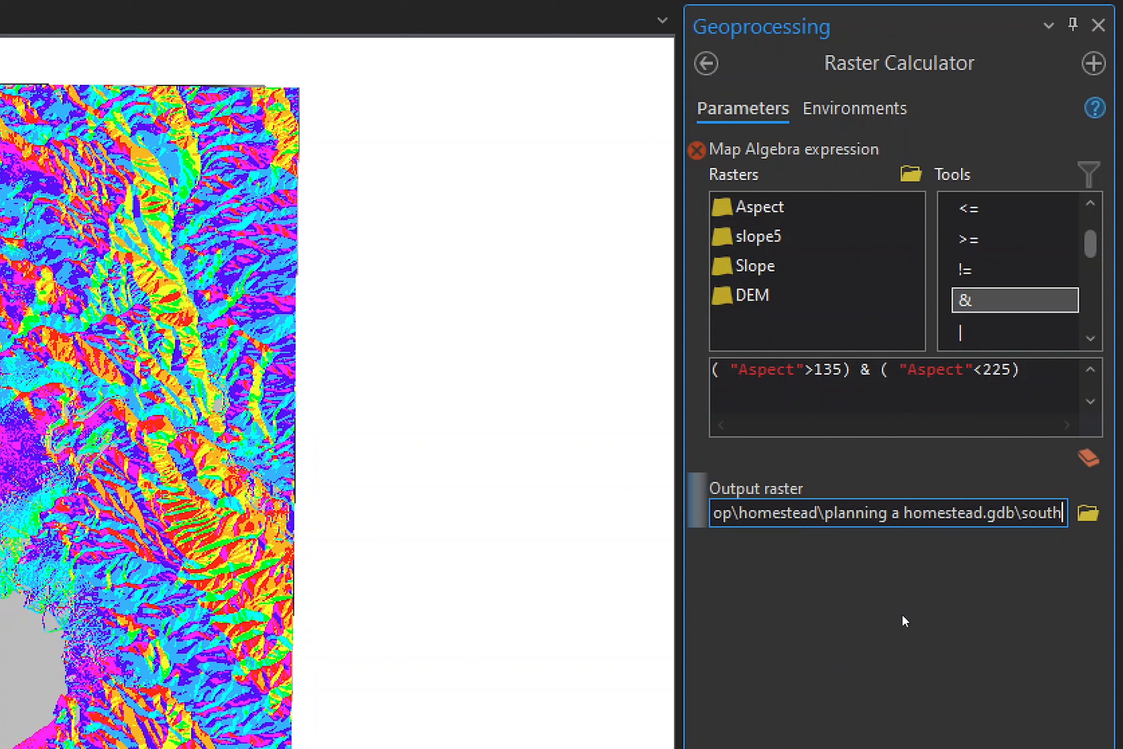
{"action": "key", "text": "Tab"}
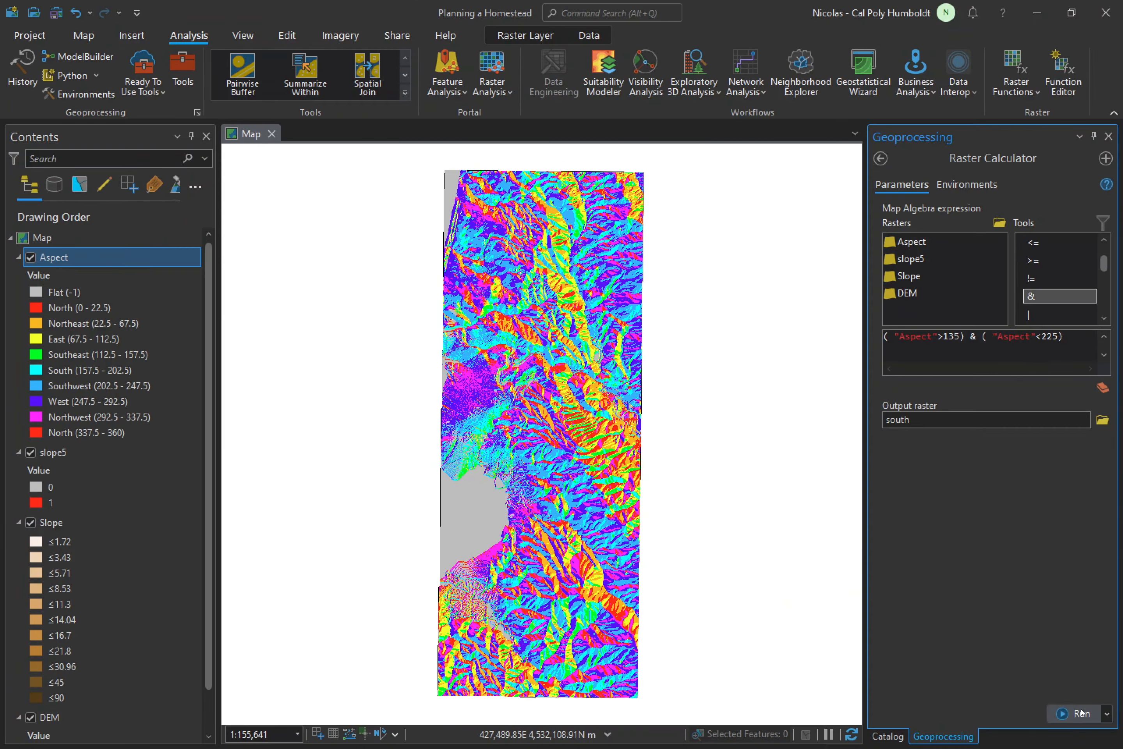
{"action": "left_click", "coordinate": [1073, 714]}
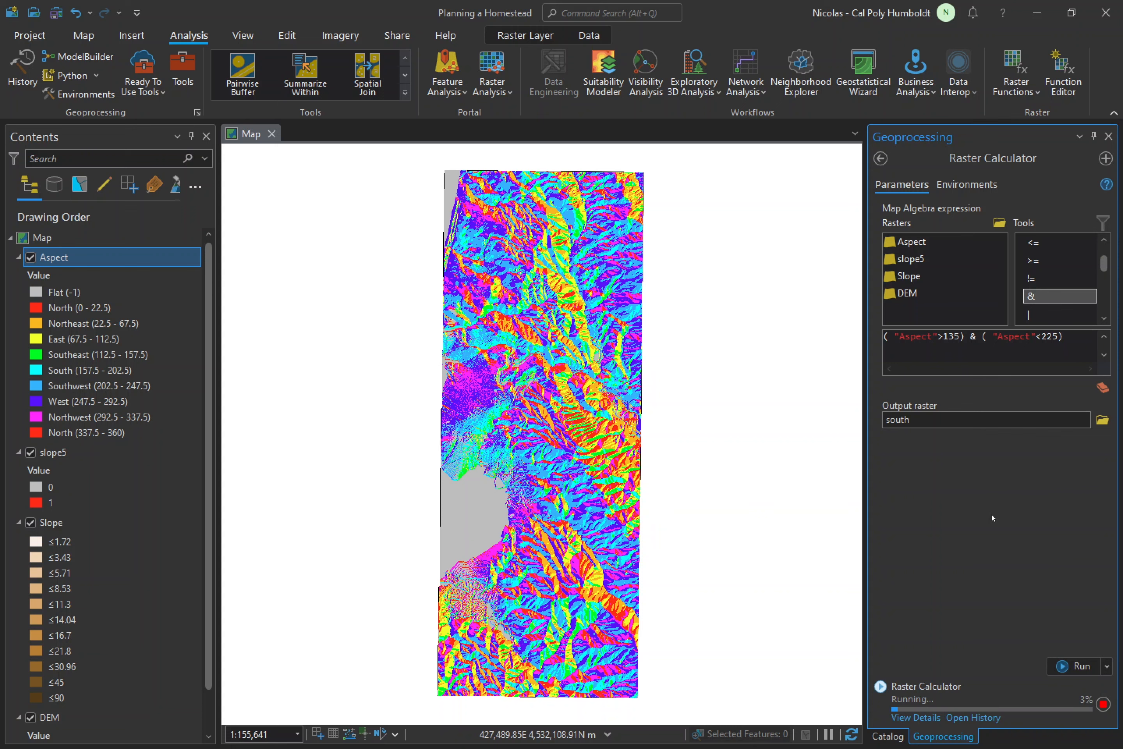
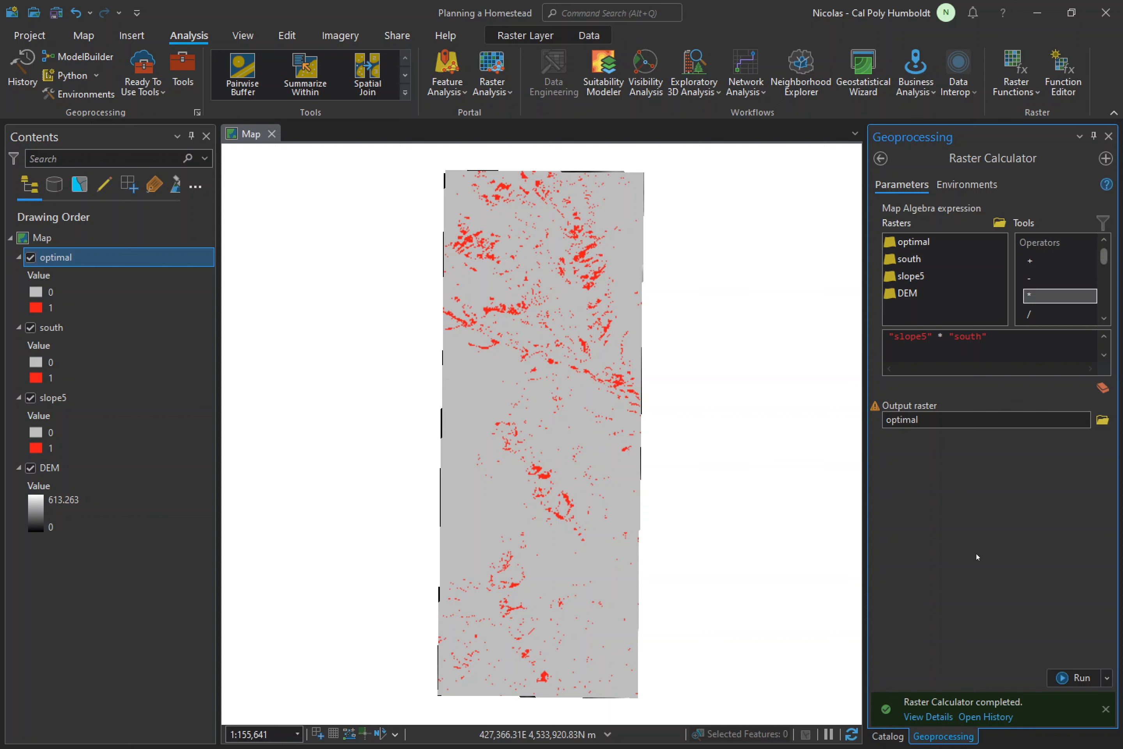
- Remove the south and slope5 raster layers from the map
{"action": "right_click", "coordinate": [112, 328]}
{"action": "left_click", "coordinate": [155, 261]}
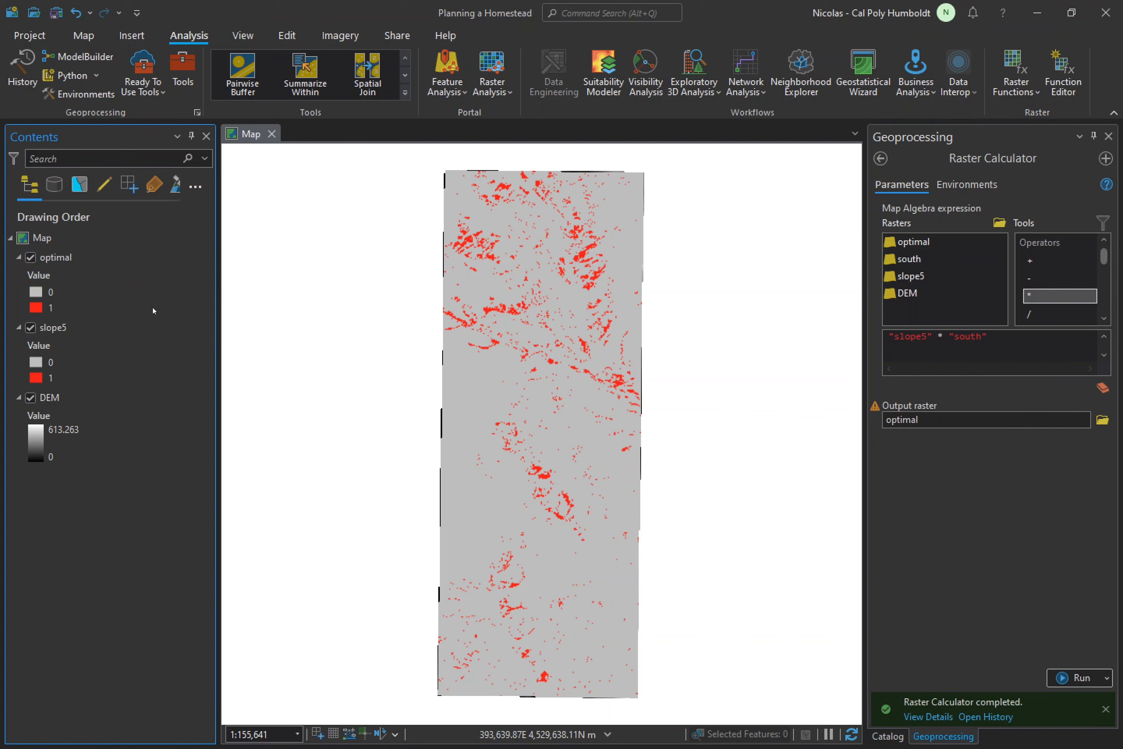
{"action": "right_click", "coordinate": [137, 329]}
{"action": "left_click", "coordinate": [159, 269]}
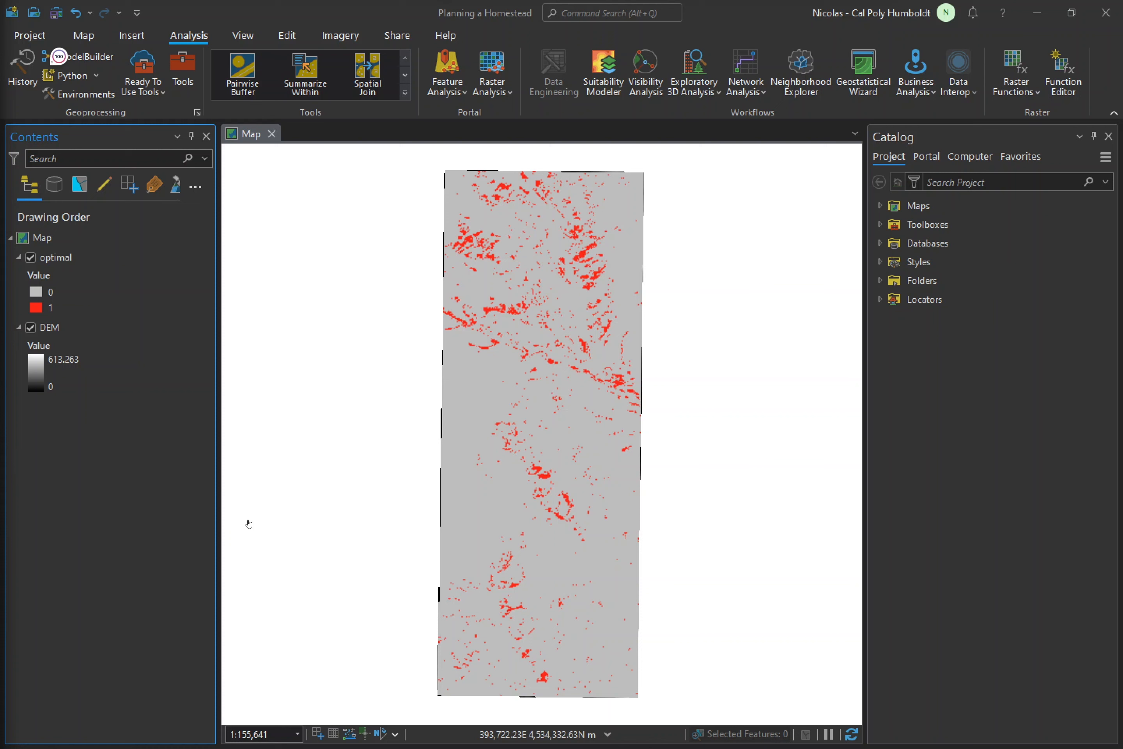
- Find and open the Raster to Polygon tool and set its input raster to optimal
{"action": "left_click", "coordinate": [184, 65]}
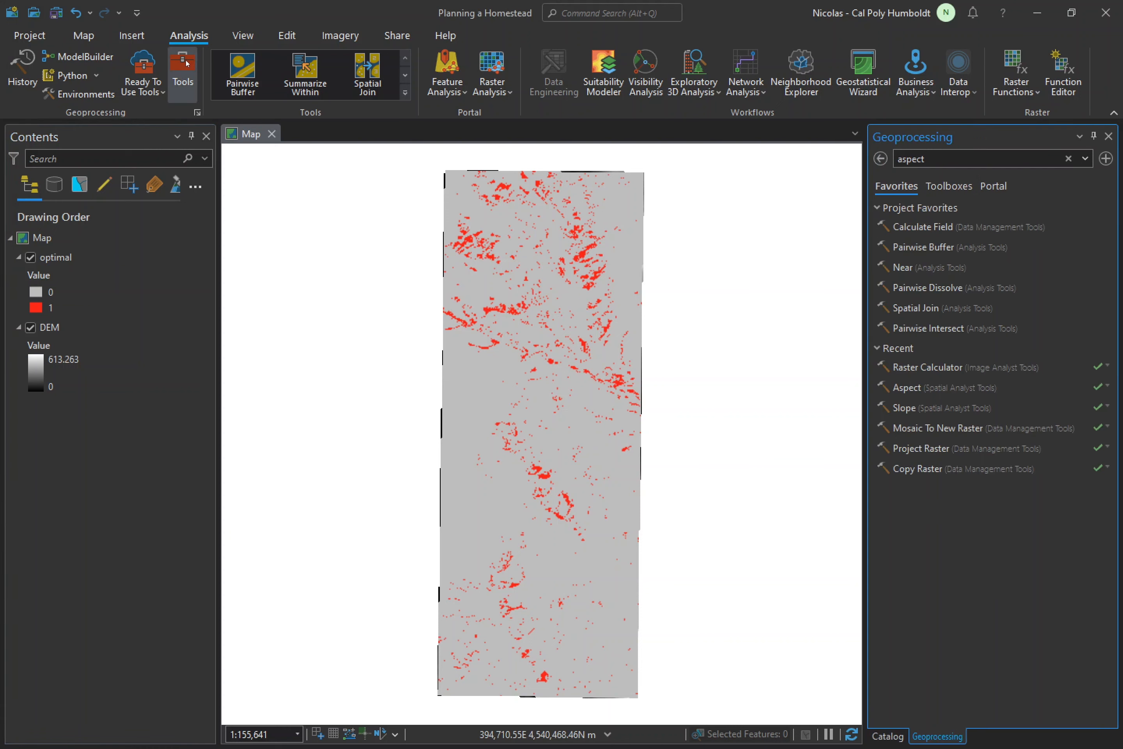
{"action": "double_click", "coordinate": [956, 154]}
{"action": "type", "text": "raster"}
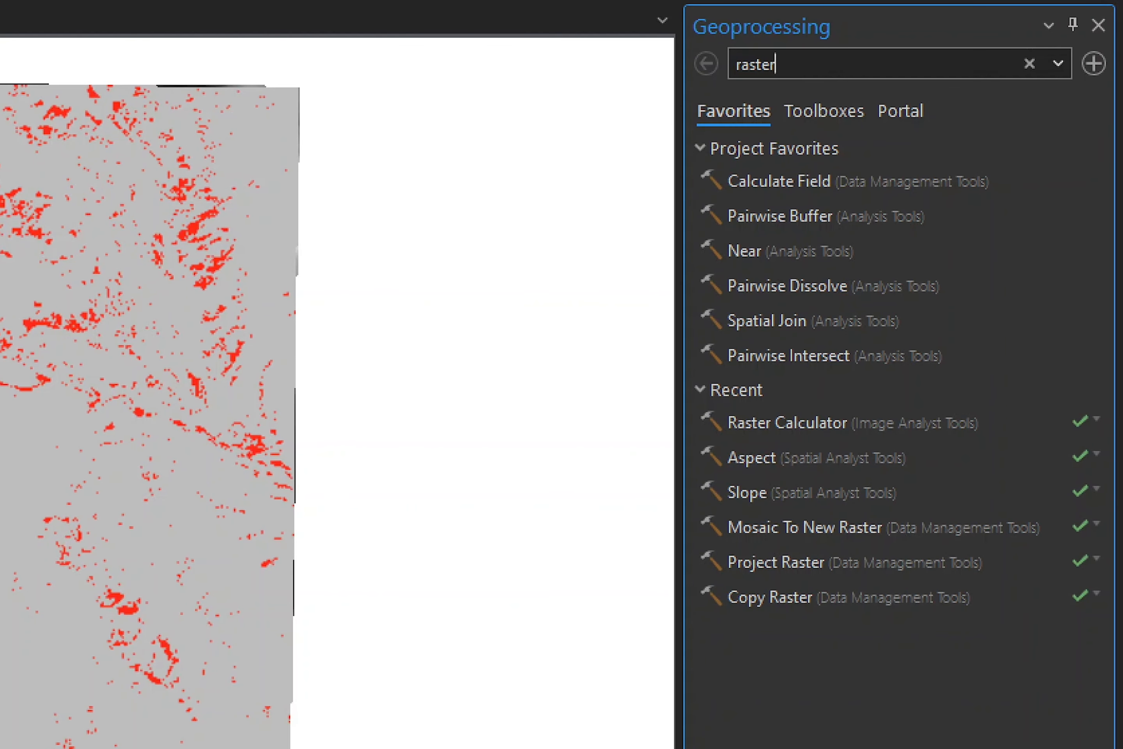
{"action": "type", "text": " to polygom"}
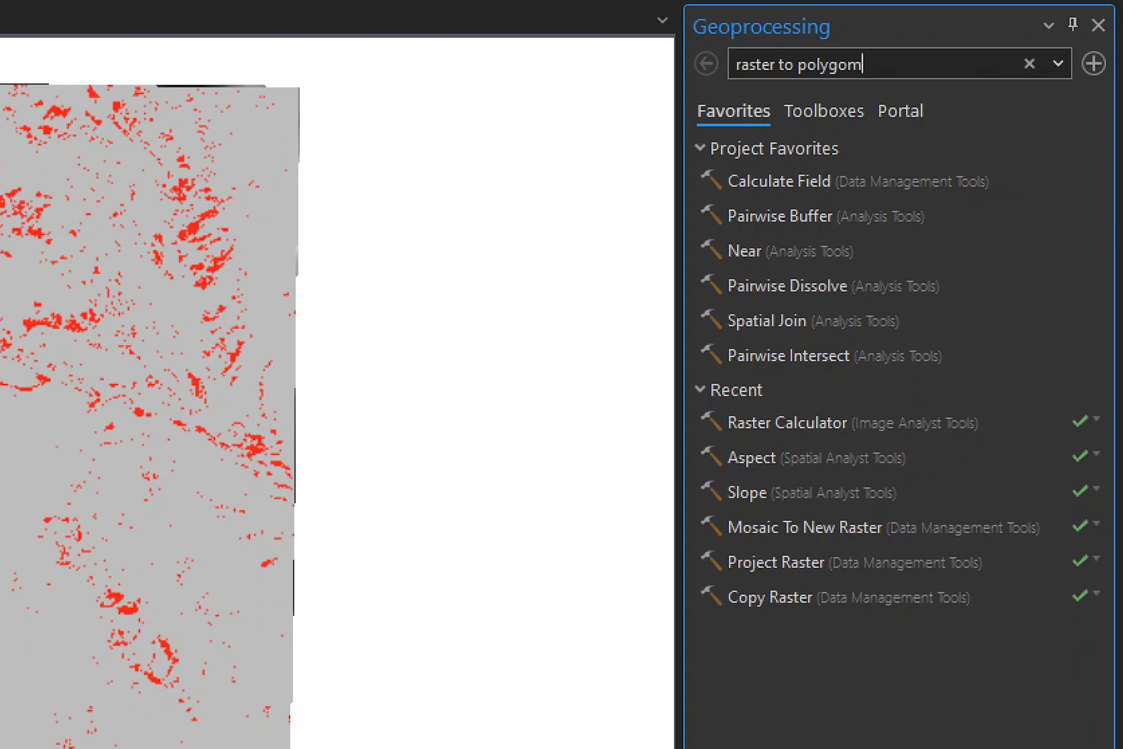
{"action": "key", "text": "BackSpace"}
{"action": "type", "text": "n"}
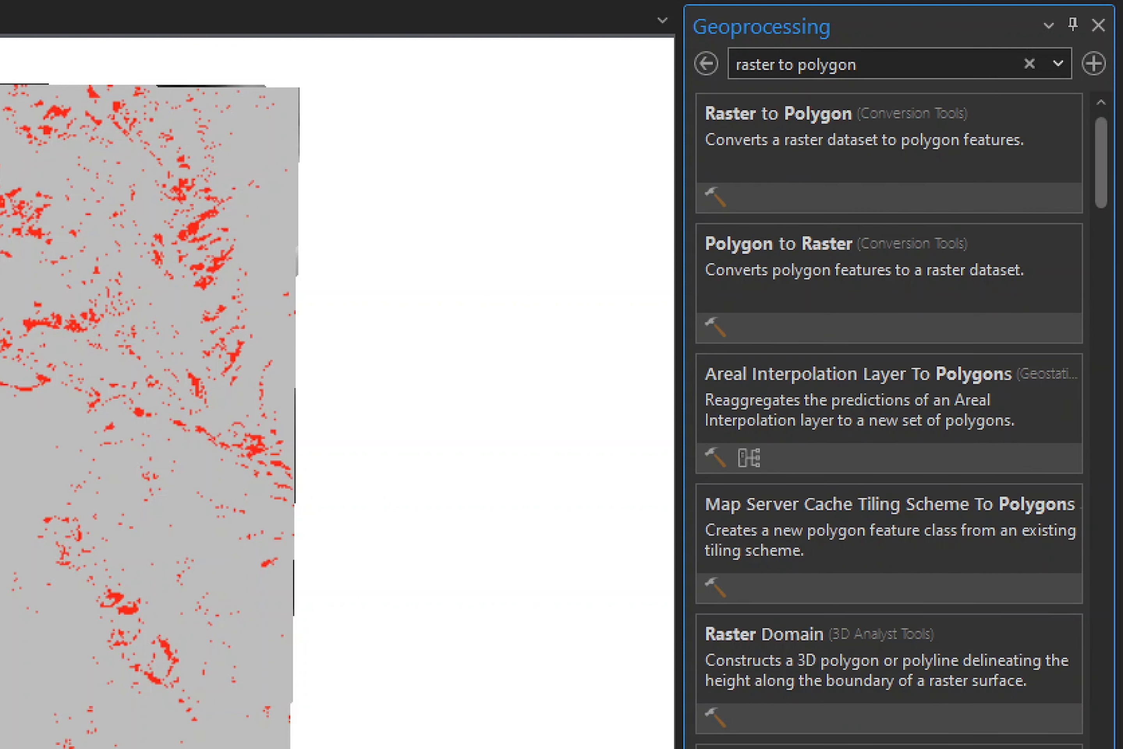
{"action": "left_click", "coordinate": [800, 115]}
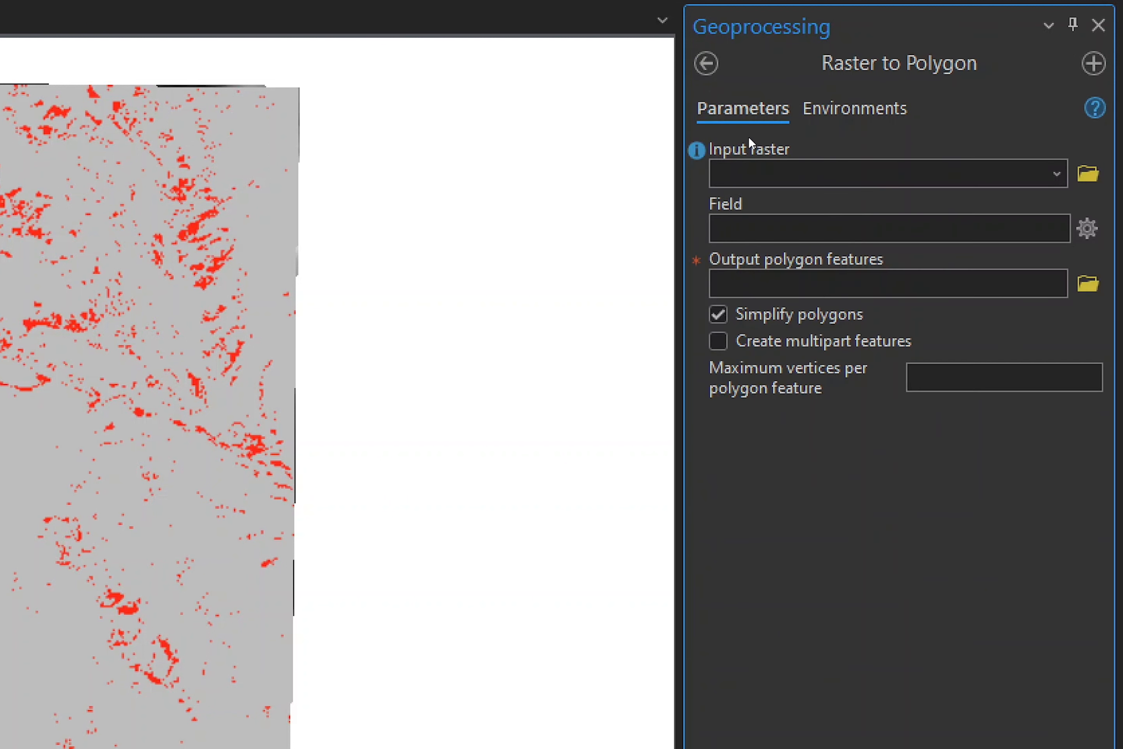
{"action": "left_click", "coordinate": [1061, 174]}
{"action": "left_click", "coordinate": [769, 203]}
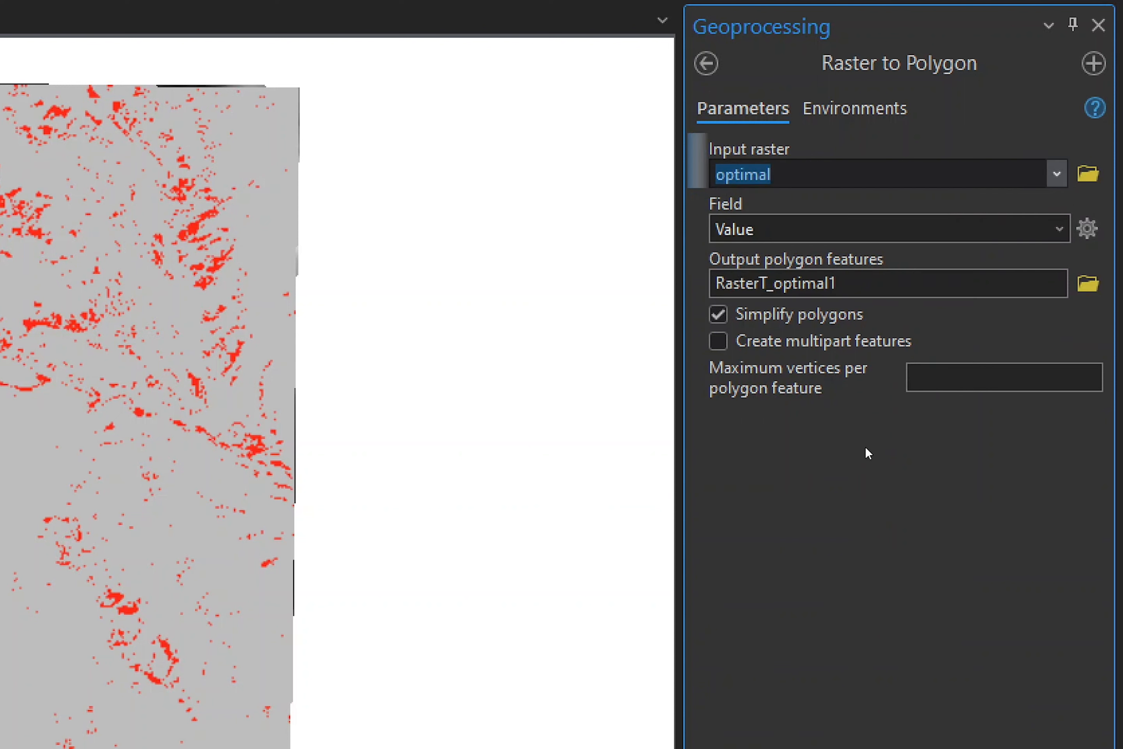
- Name the output polygon features optimal_locations, turn off polygon simplification and run the conversion
{"action": "left_click", "coordinate": [938, 283]}
{"action": "key", "text": "BackSpace"}
{"action": "key", "text": "BackSpace"}
{"action": "key", "text": "BackSpace"}
{"action": "key", "text": "BackSpace"}
{"action": "key", "text": "BackSpace"}
{"action": "key", "text": "BackSpace"}
{"action": "key", "text": "BackSpace"}
{"action": "key", "text": "BackSpace"}
{"action": "key", "text": "BackSpace"}
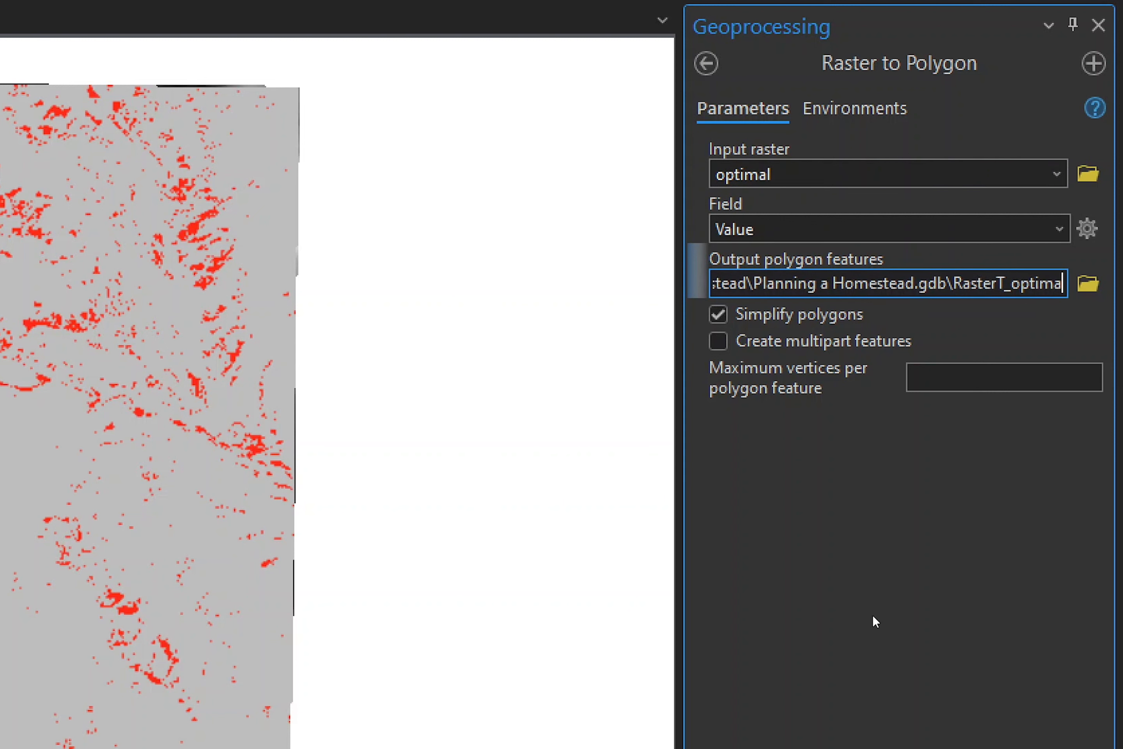
{"action": "key", "text": "BackSpace"}
{"action": "key", "text": "BackSpace"}
{"action": "key", "text": "BackSpace"}
{"action": "key", "text": "BackSpace"}
{"action": "key", "text": "BackSpace"}
{"action": "key", "text": "BackSpace"}
{"action": "key", "text": "BackSpace"}
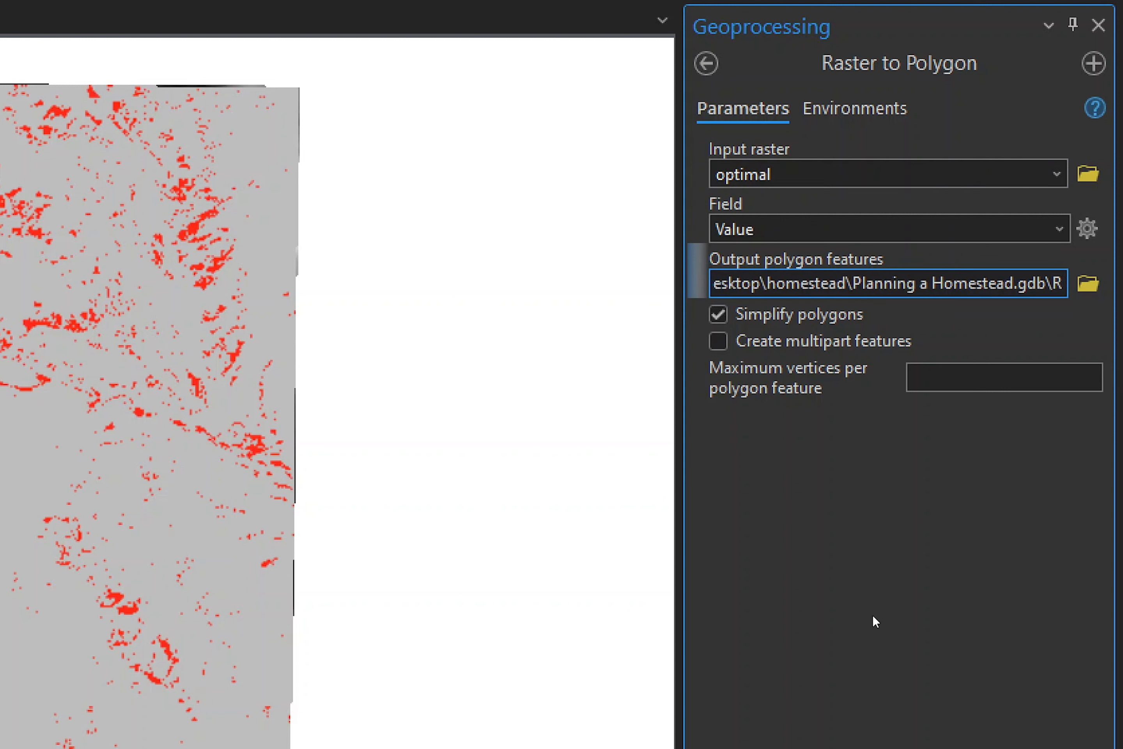
{"action": "type", "text": "optim"}
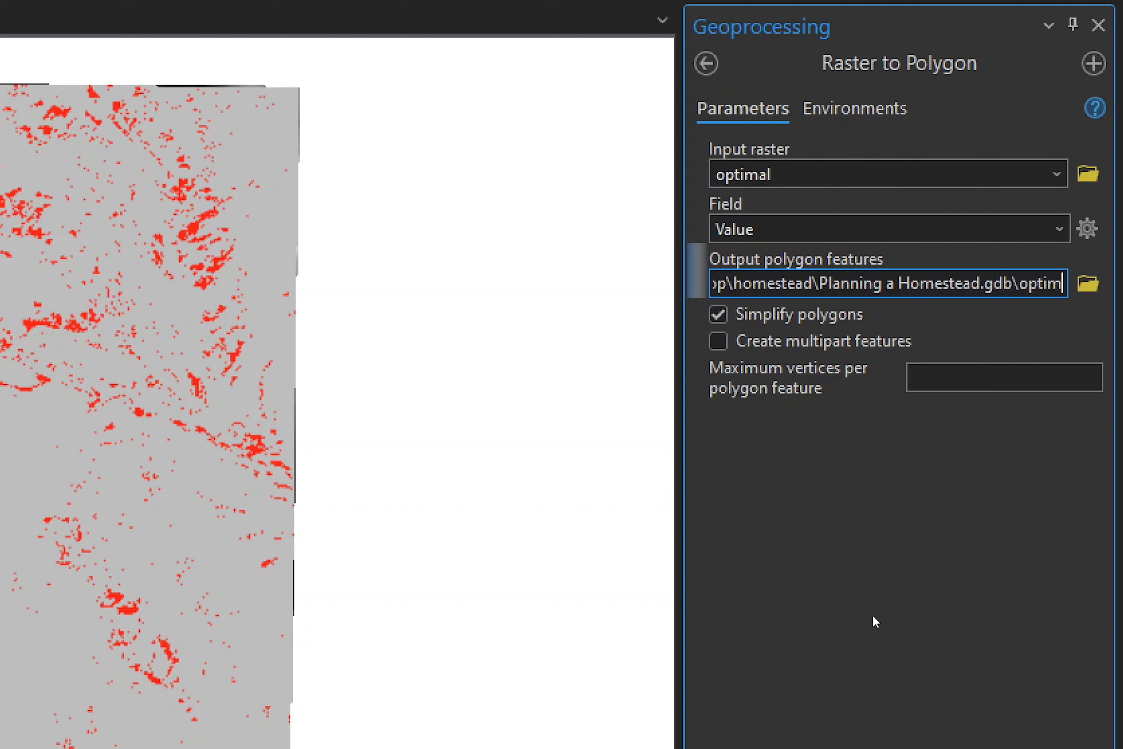
{"action": "type", "text": "al_locations"}
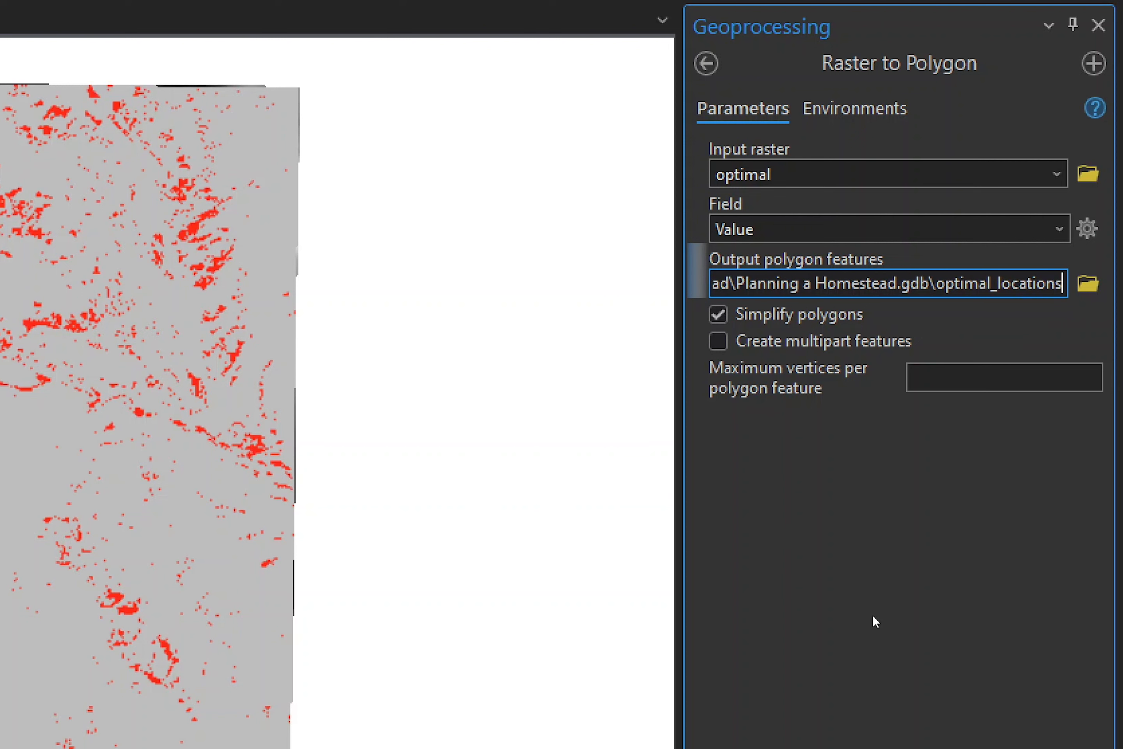
{"action": "left_click", "coordinate": [873, 622]}
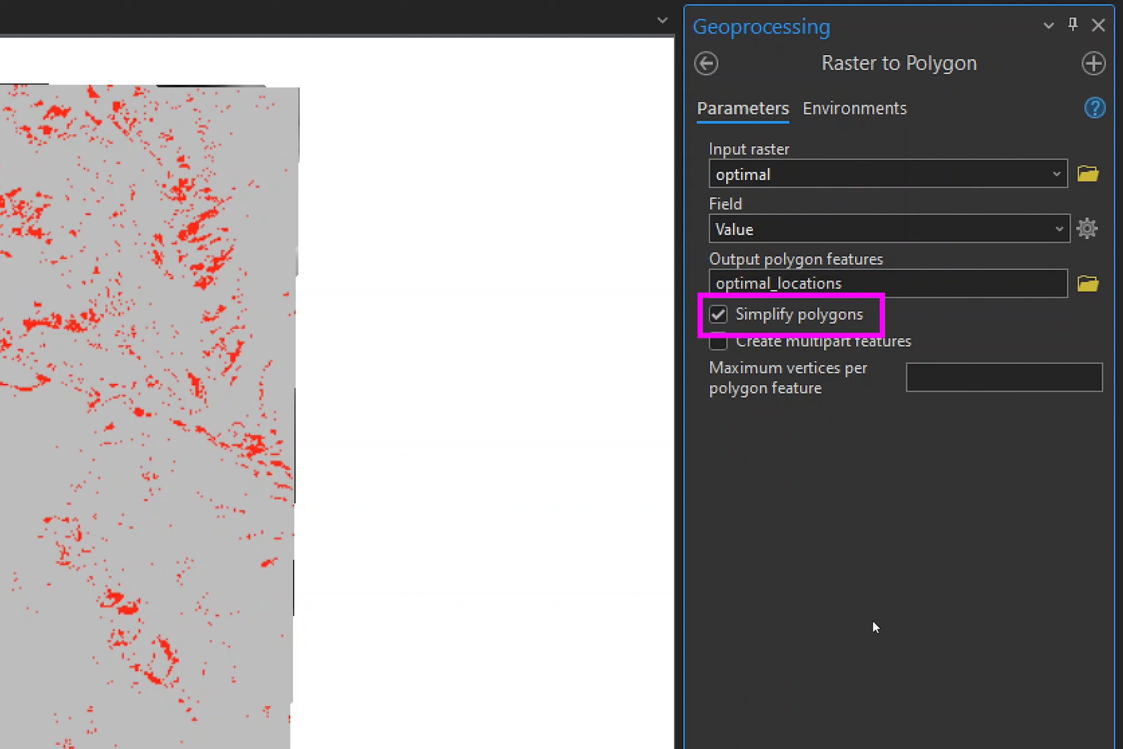
{"action": "left_click", "coordinate": [719, 316]}
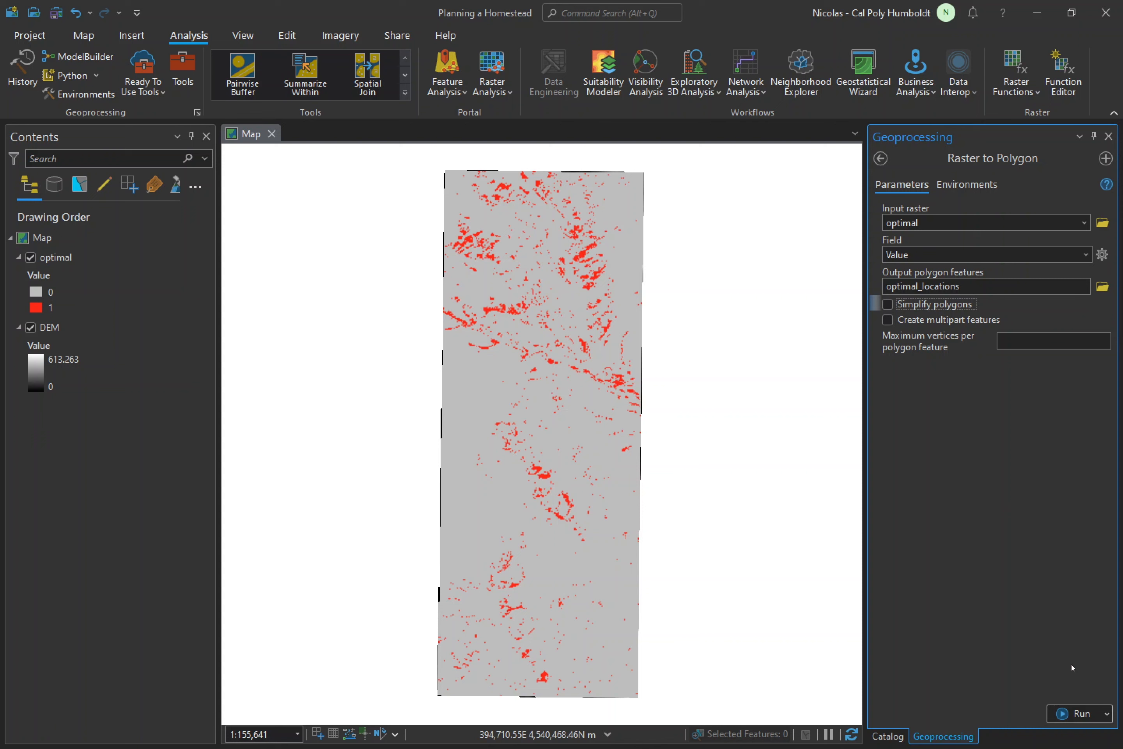
{"action": "left_click", "coordinate": [1079, 707]}
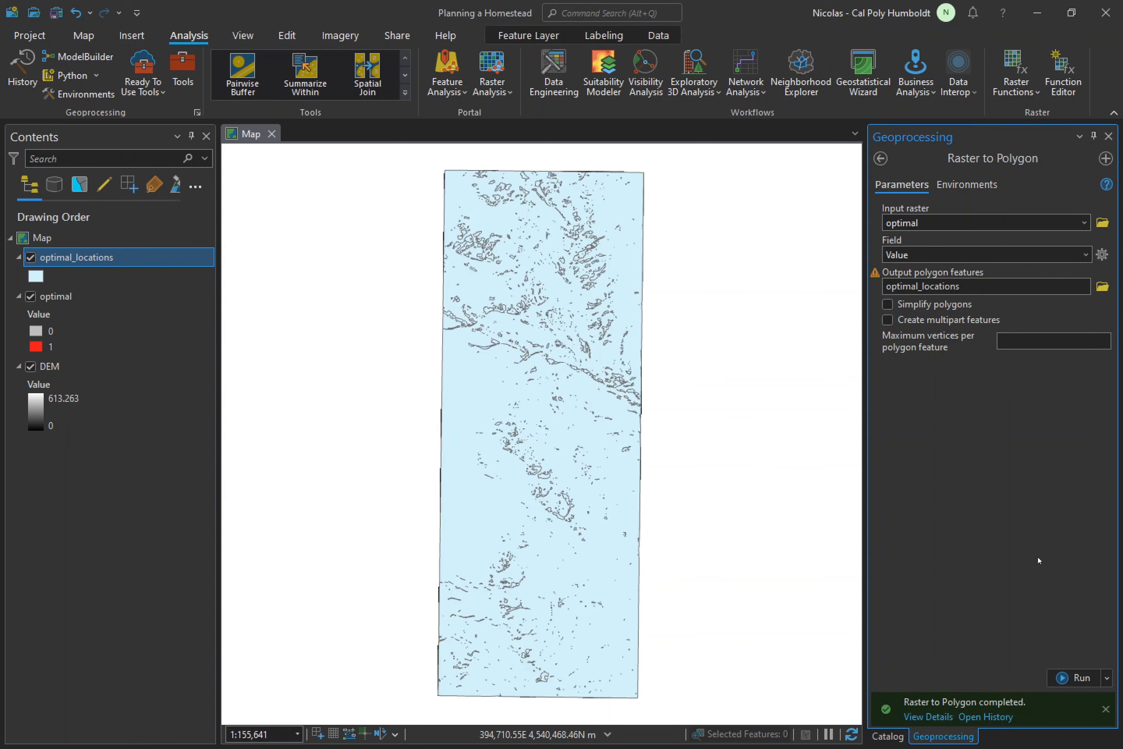
- Close the Geoprocessing tool and remove the optimal raster layer from the map
{"action": "left_click", "coordinate": [1109, 136]}
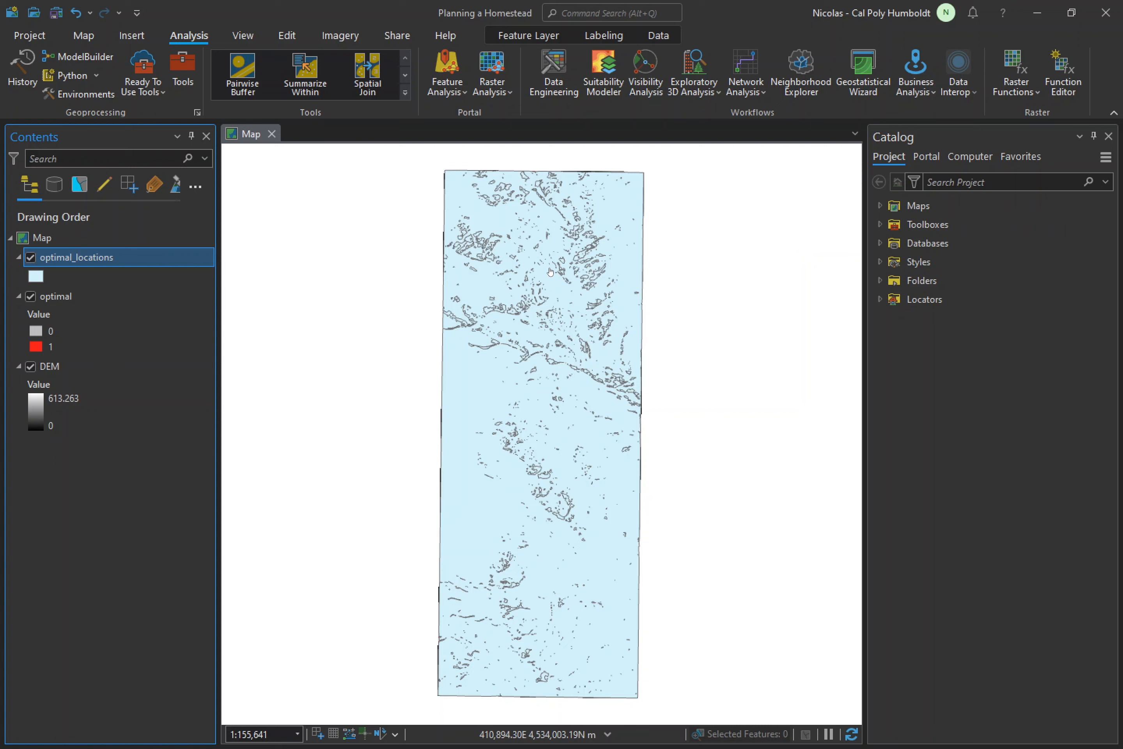
{"action": "right_click", "coordinate": [105, 295]}
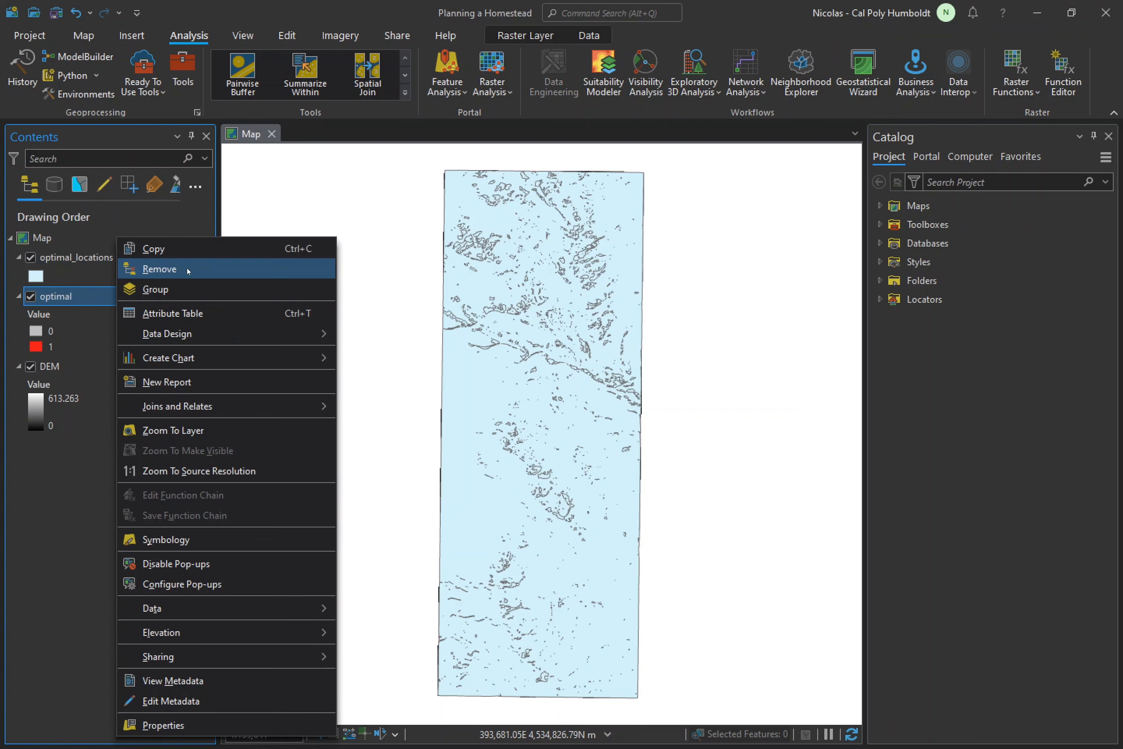
{"action": "left_click", "coordinate": [188, 271]}
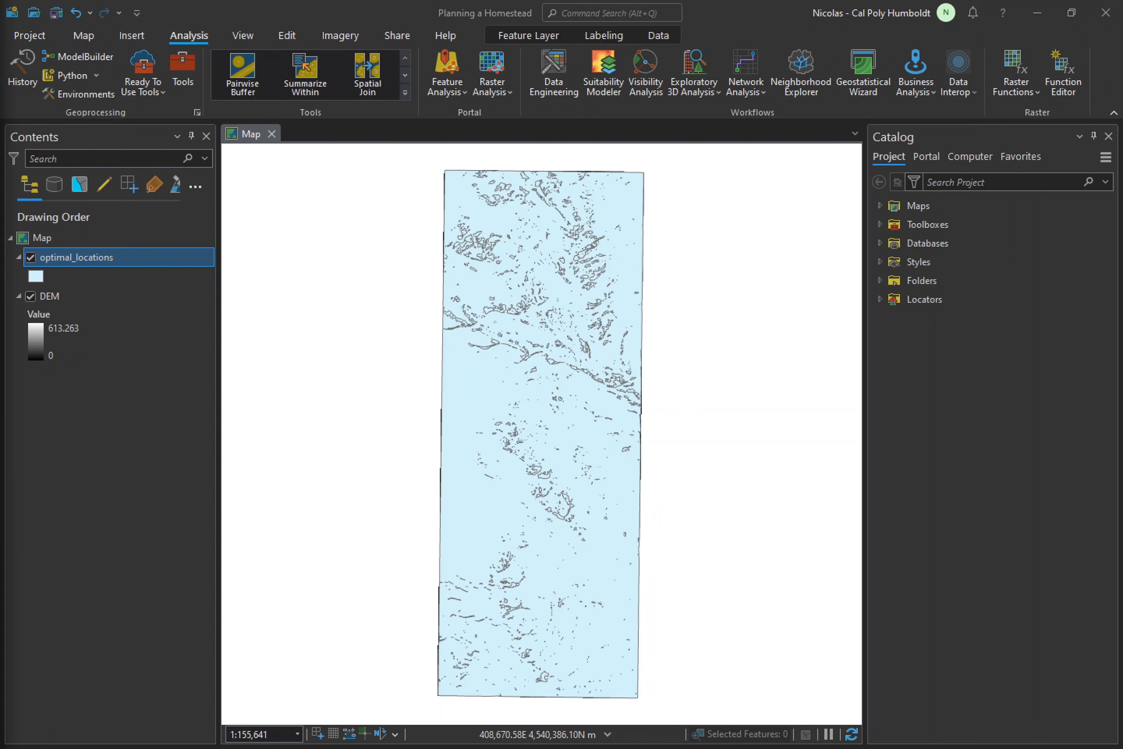
- Open the attribute table of the optimal_locations layer and examine the values in the gridcode field
{"action": "left_click", "coordinate": [135, 259]}
{"action": "right_click", "coordinate": [136, 261]}
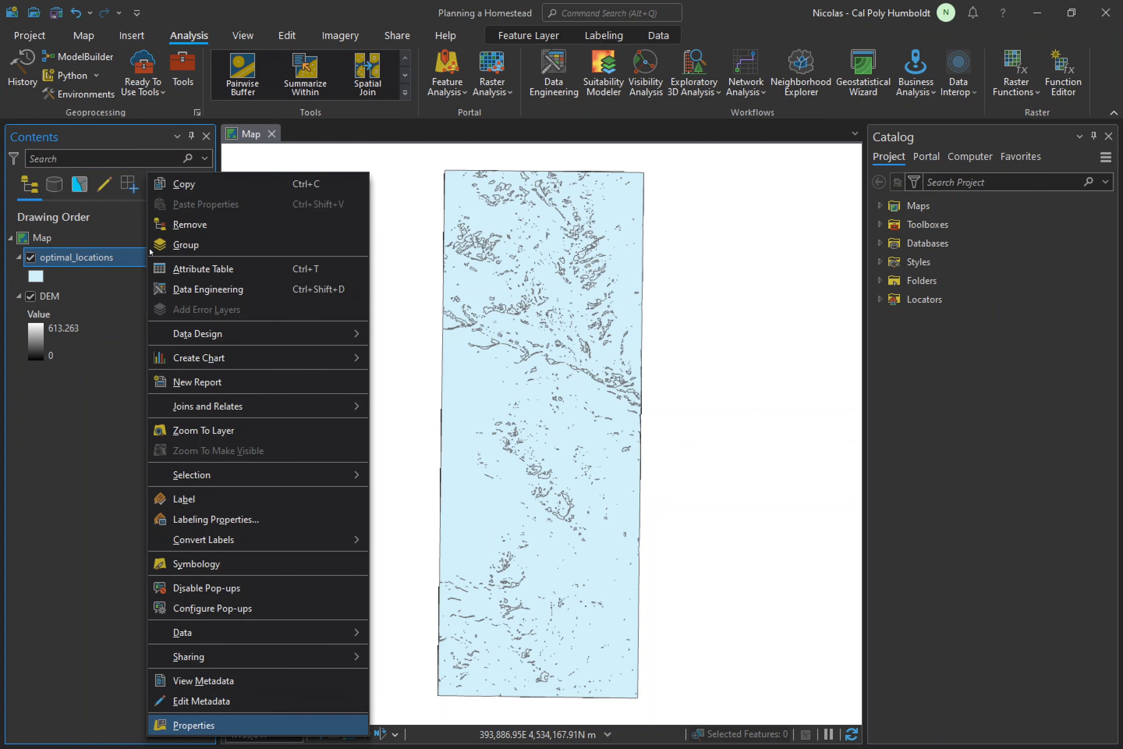
{"action": "left_click", "coordinate": [201, 269]}
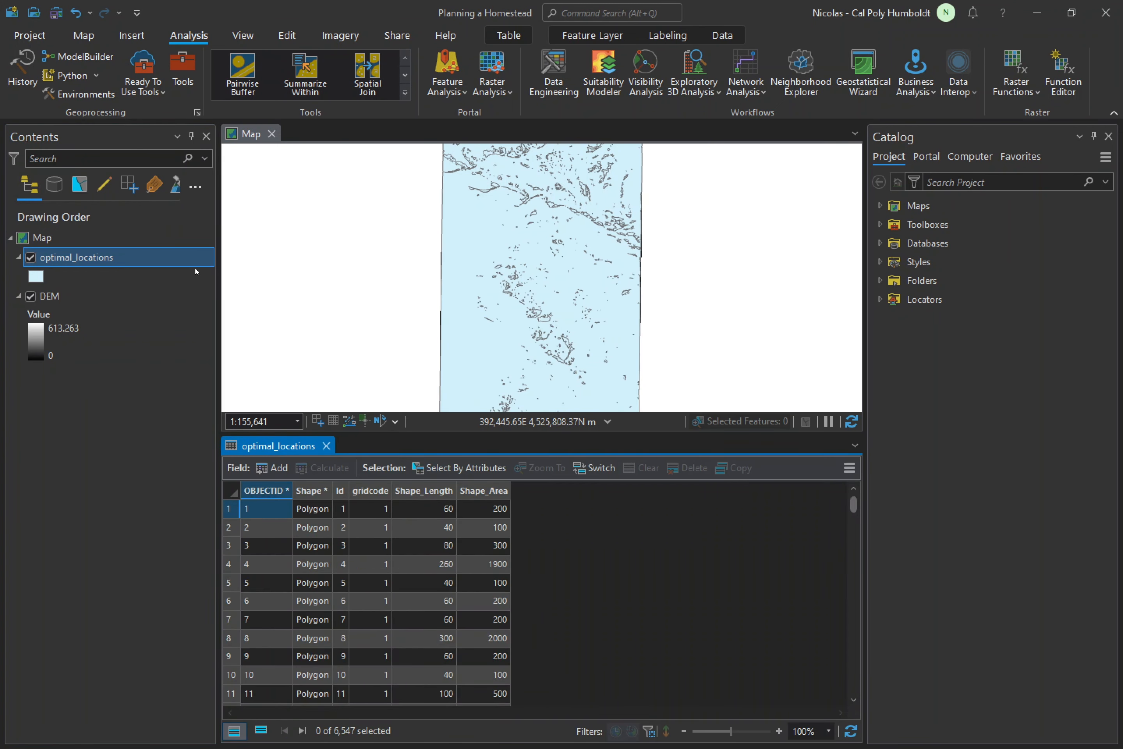
{"action": "left_click", "coordinate": [369, 491]}
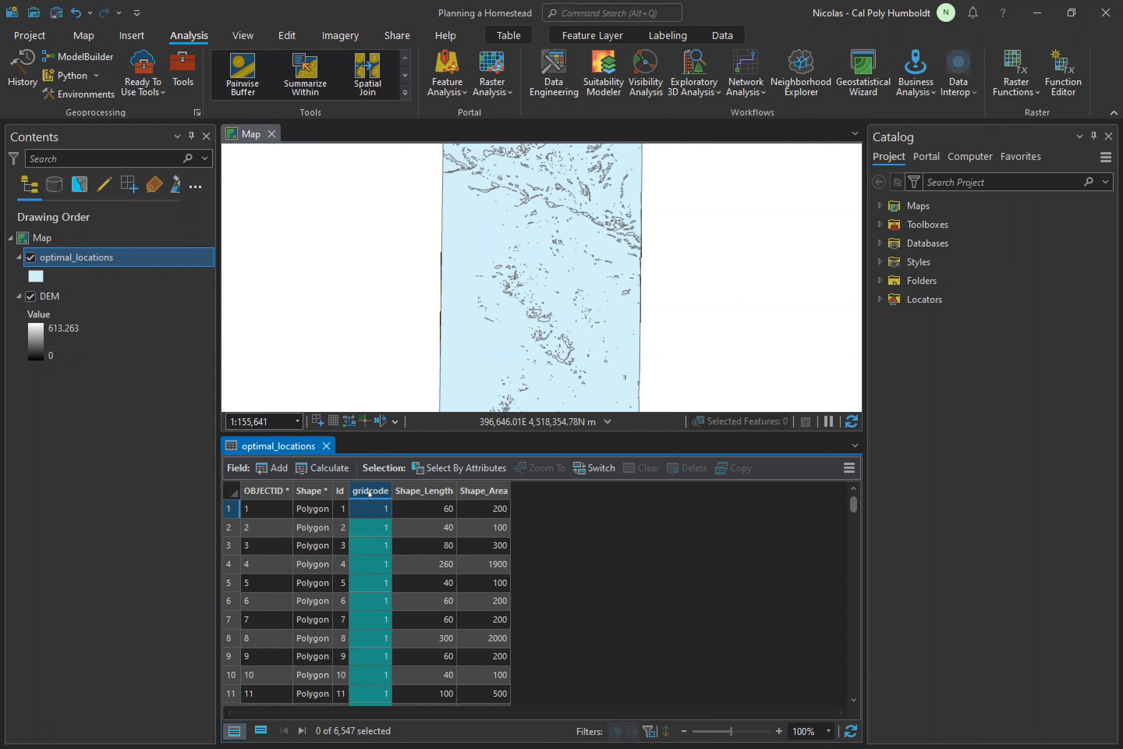
{"action": "scroll", "coordinate": [401, 556], "scroll_direction": "down", "scroll_amount": 7}
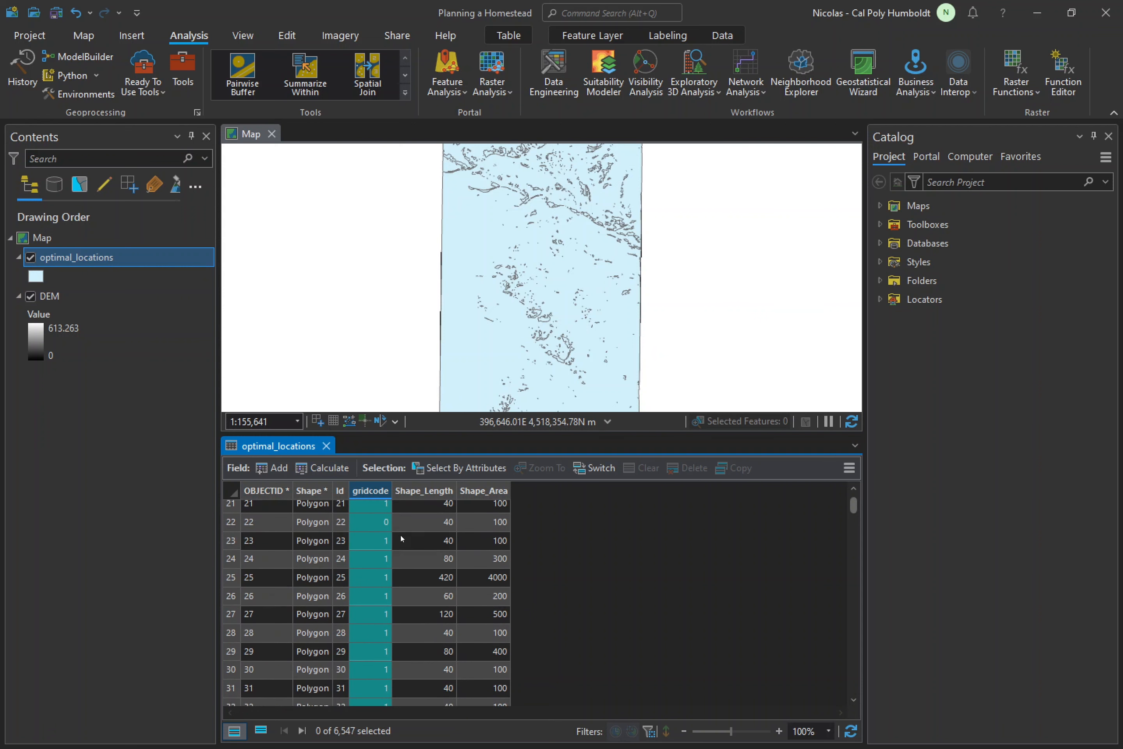
{"action": "scroll", "coordinate": [391, 522], "scroll_direction": "down", "scroll_amount": 12}
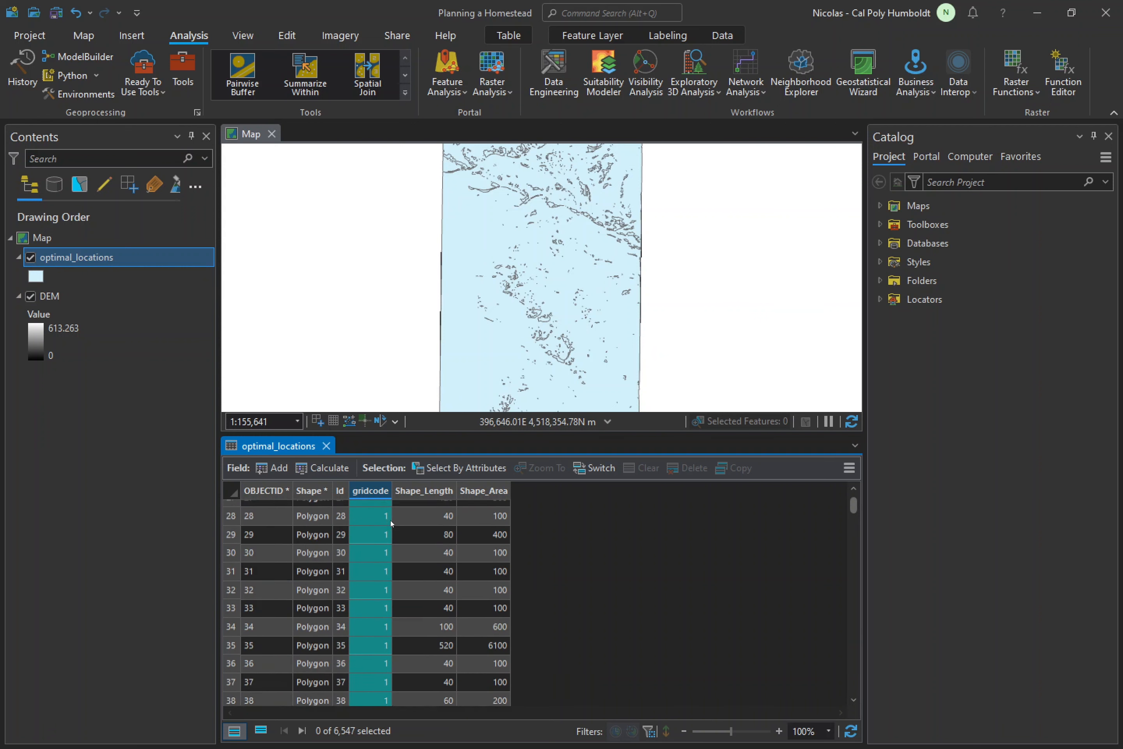
{"action": "scroll", "coordinate": [392, 541], "scroll_direction": "down", "scroll_amount": 12}
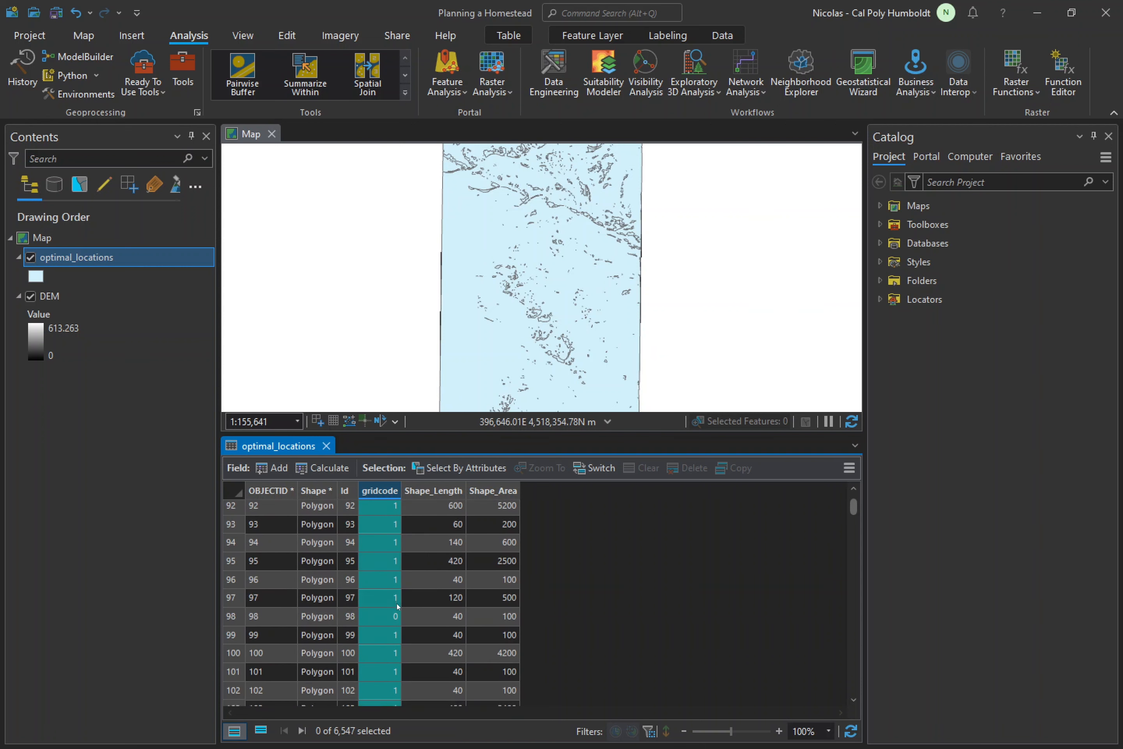
{"action": "key", "text": "ctrl+Home"}
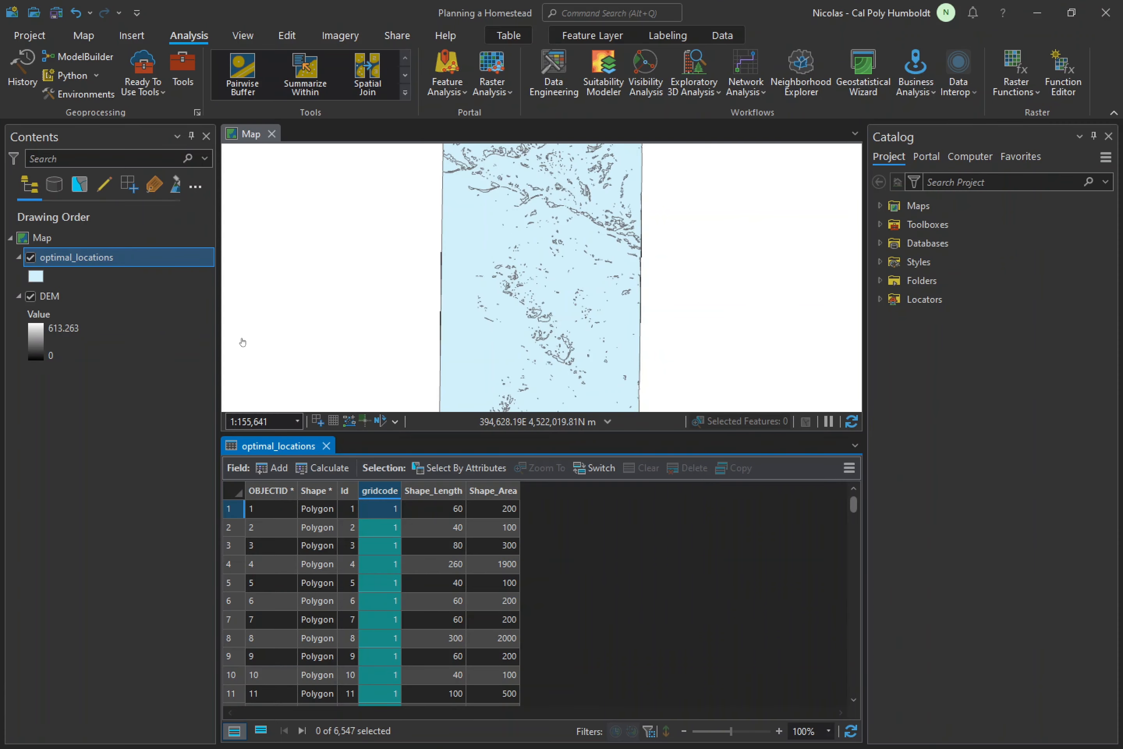
- Filter the optimal_locations layer with a definition query where gridcode is equal to 1, check the filtered records and close the attribute table
{"action": "right_click", "coordinate": [88, 257]}
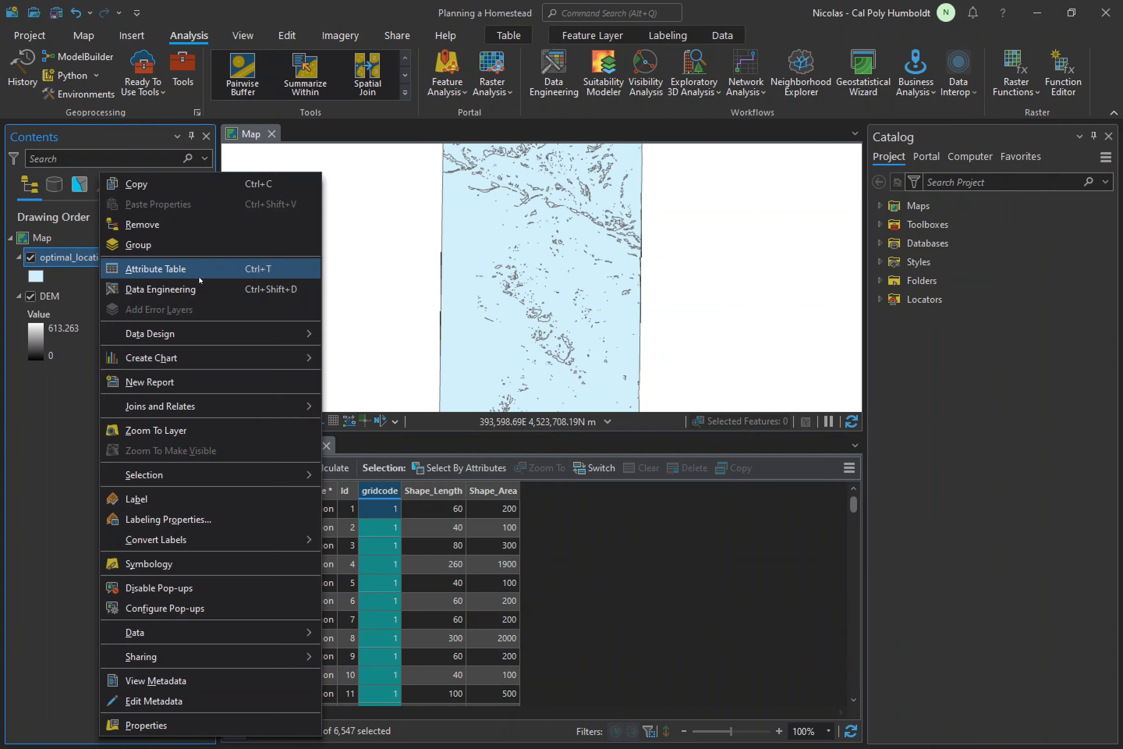
{"action": "left_click", "coordinate": [145, 724]}
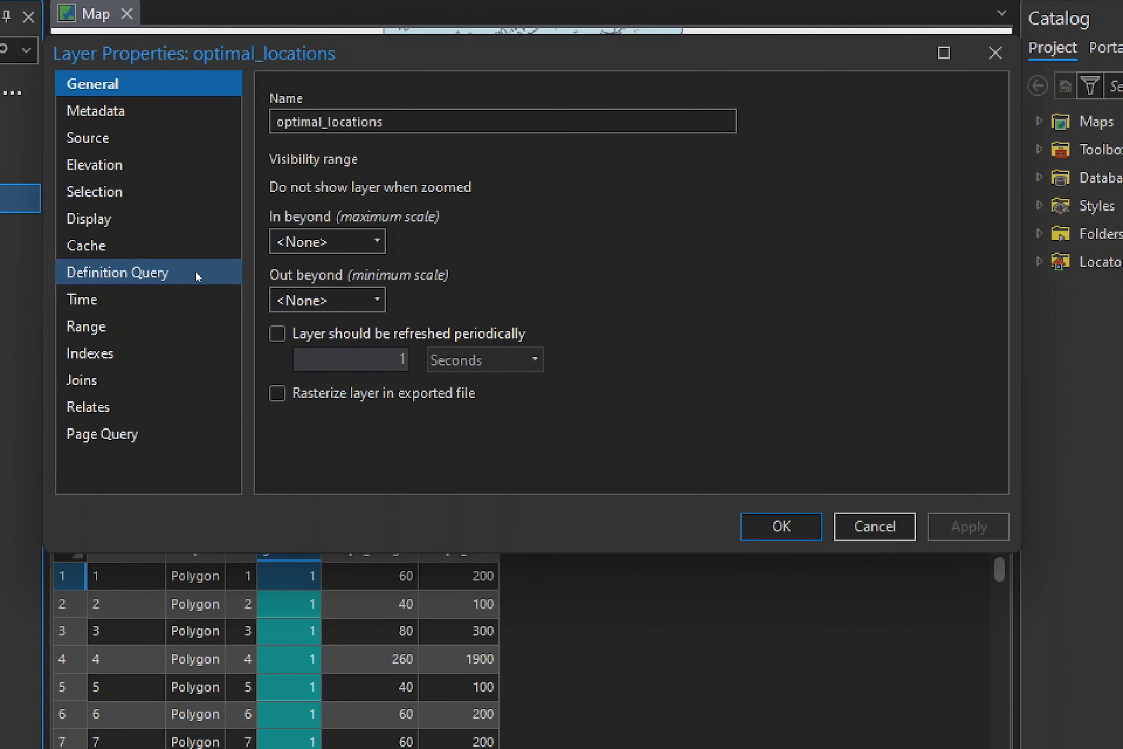
{"action": "left_click", "coordinate": [196, 275]}
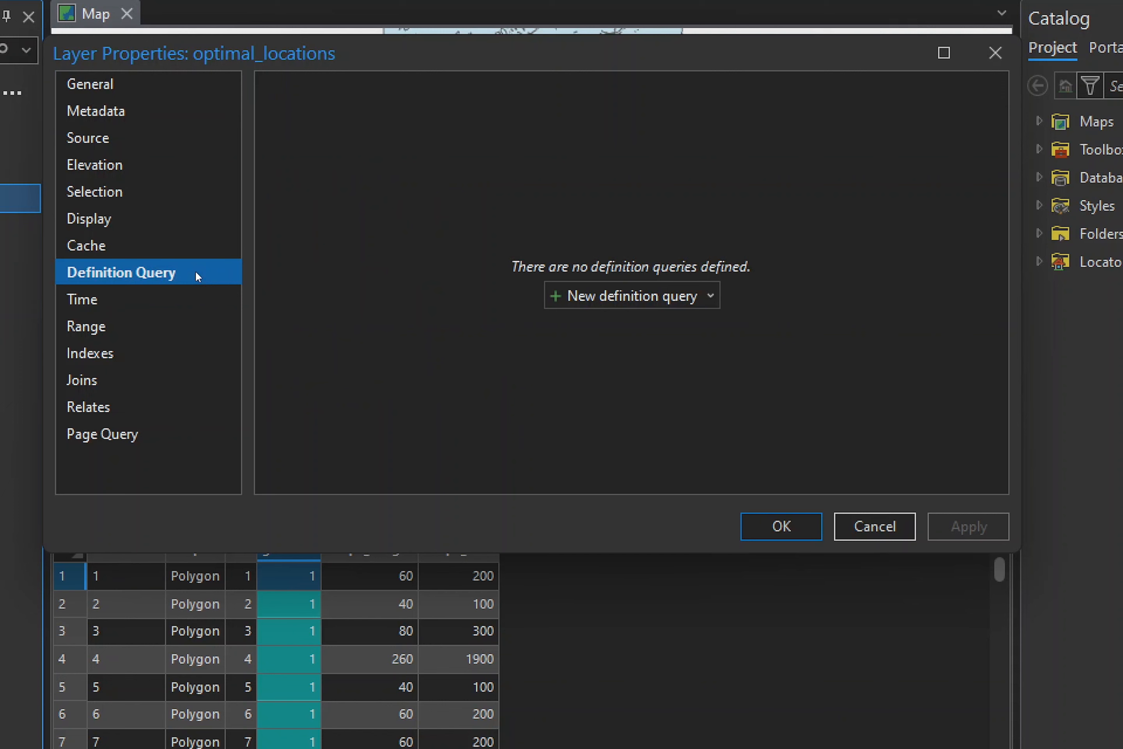
{"action": "left_click", "coordinate": [609, 296]}
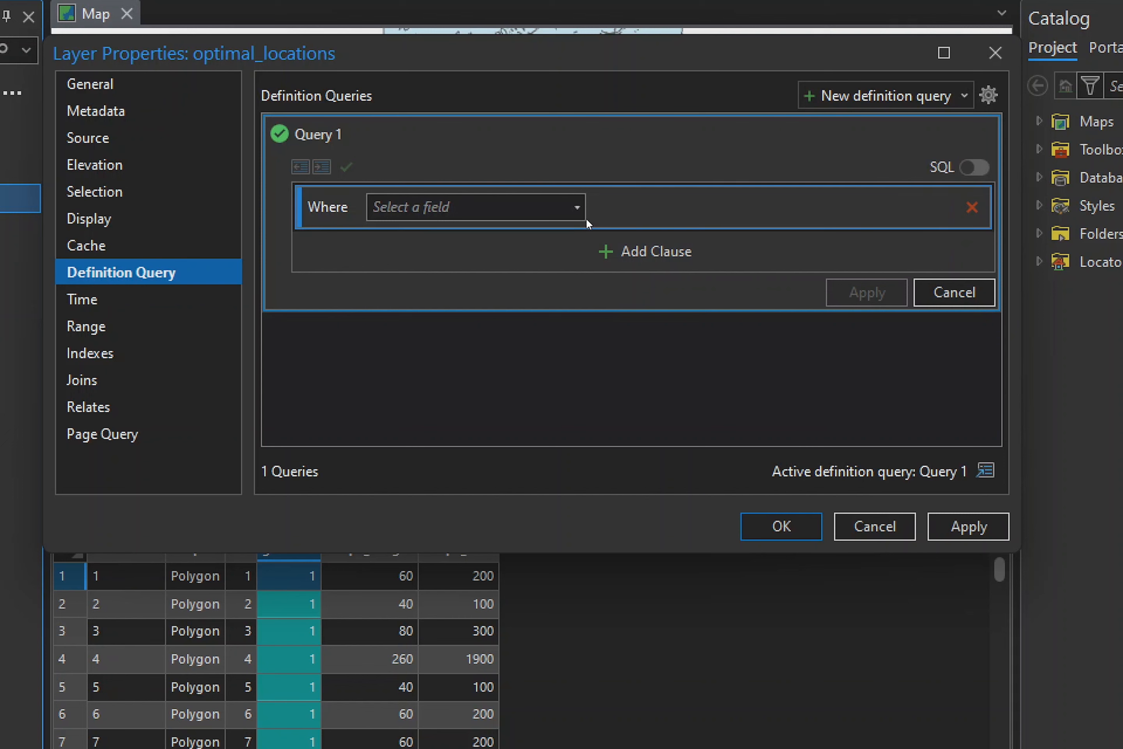
{"action": "left_click", "coordinate": [578, 208]}
{"action": "left_click", "coordinate": [473, 277]}
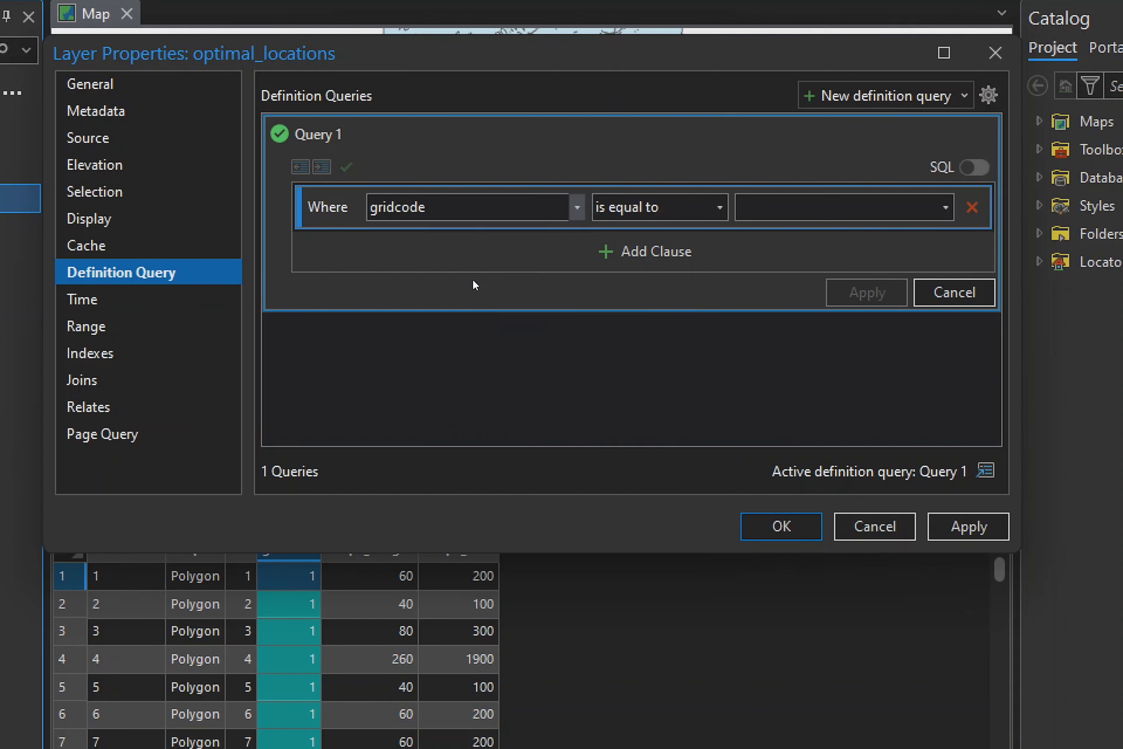
{"action": "left_click", "coordinate": [945, 207]}
{"action": "left_click", "coordinate": [773, 255]}
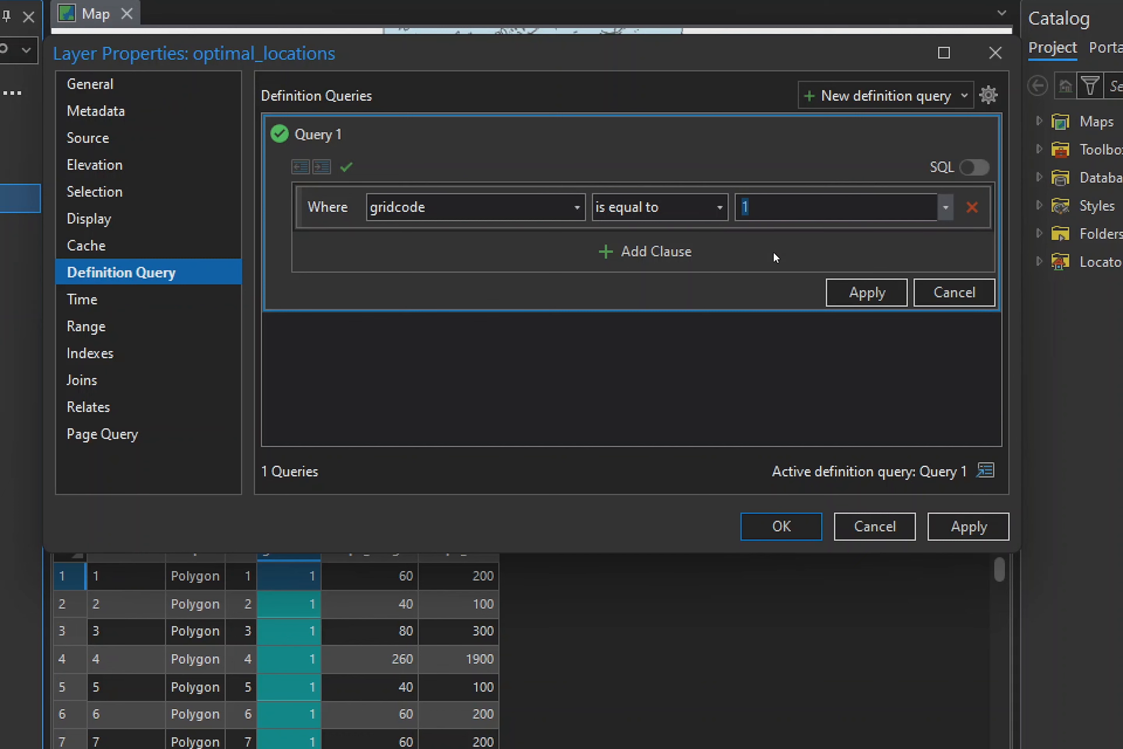
{"action": "left_click", "coordinate": [870, 292]}
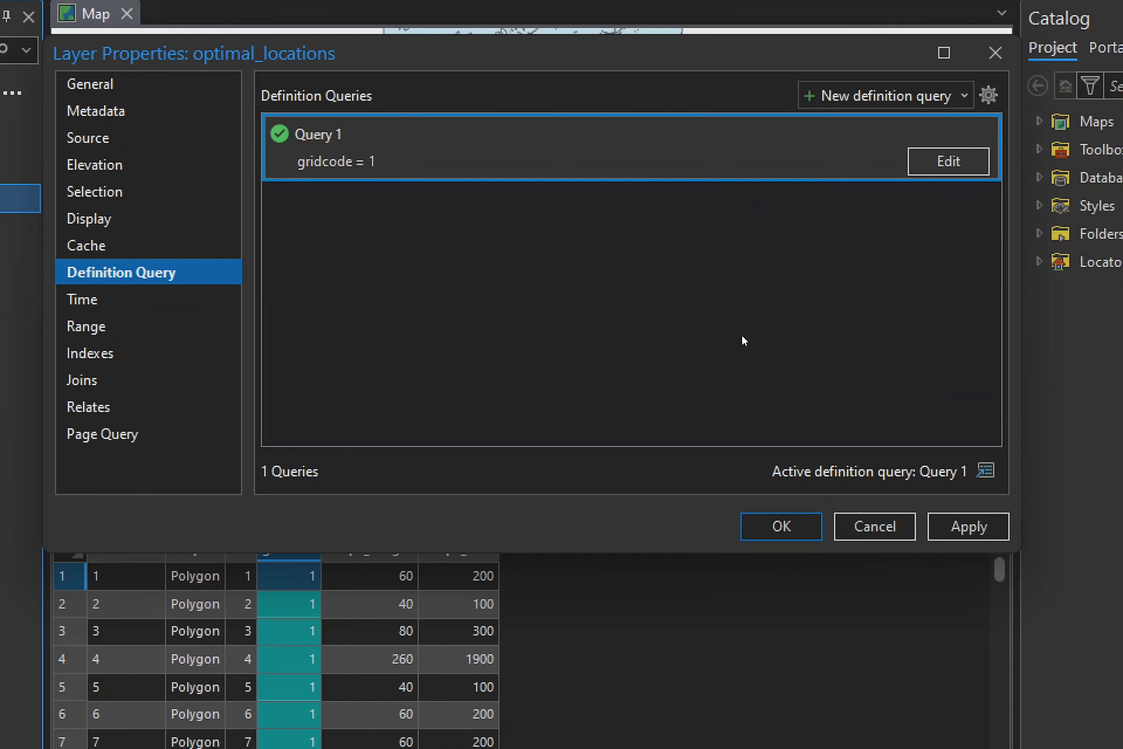
{"action": "left_click", "coordinate": [793, 524]}
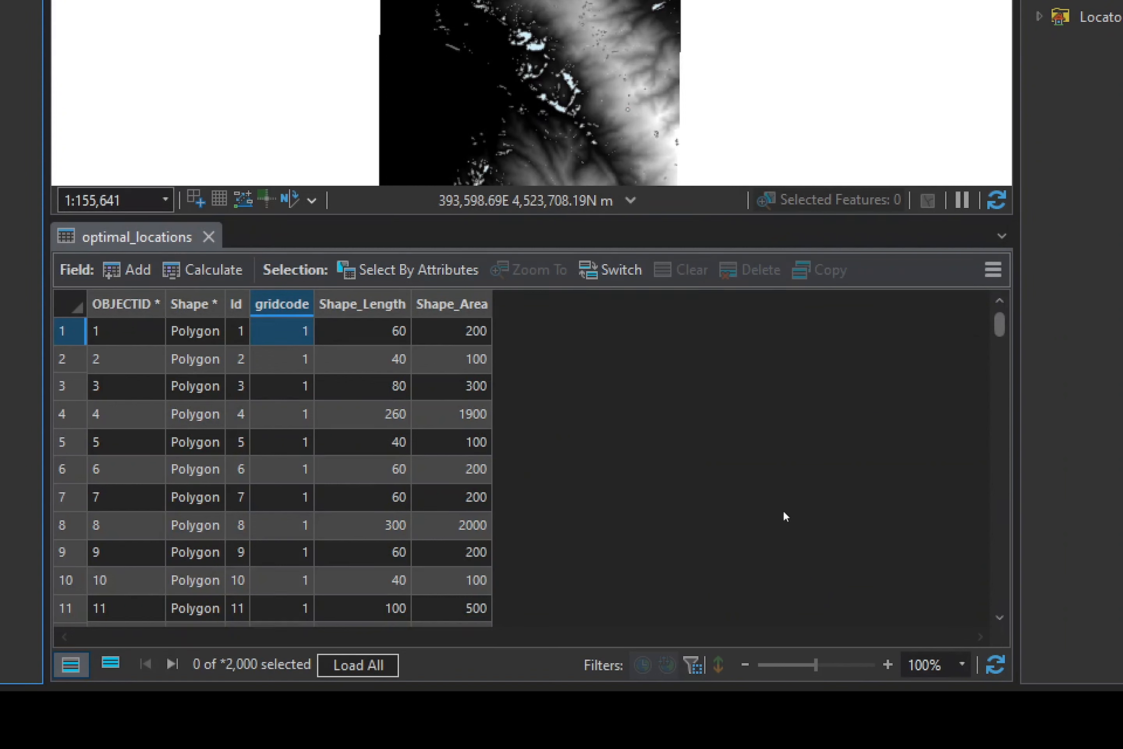
{"action": "left_click_drag", "start_coordinate": [997, 318], "coordinate": [1021, 282]}
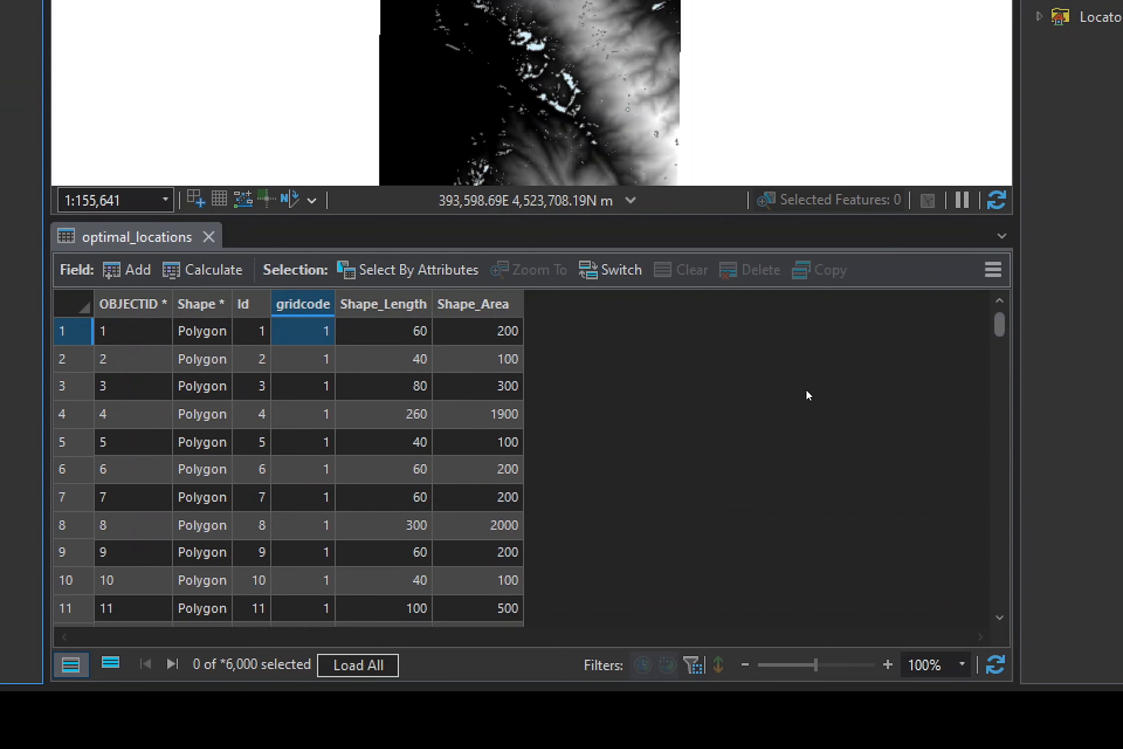
{"action": "left_click", "coordinate": [208, 237]}
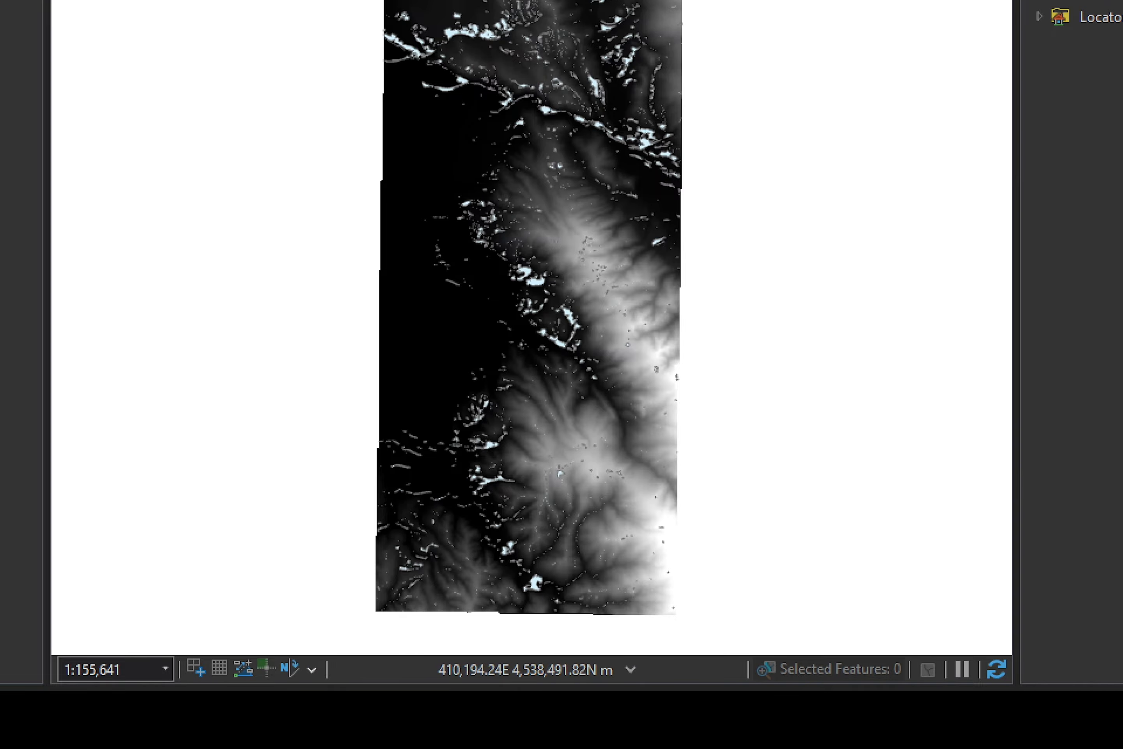
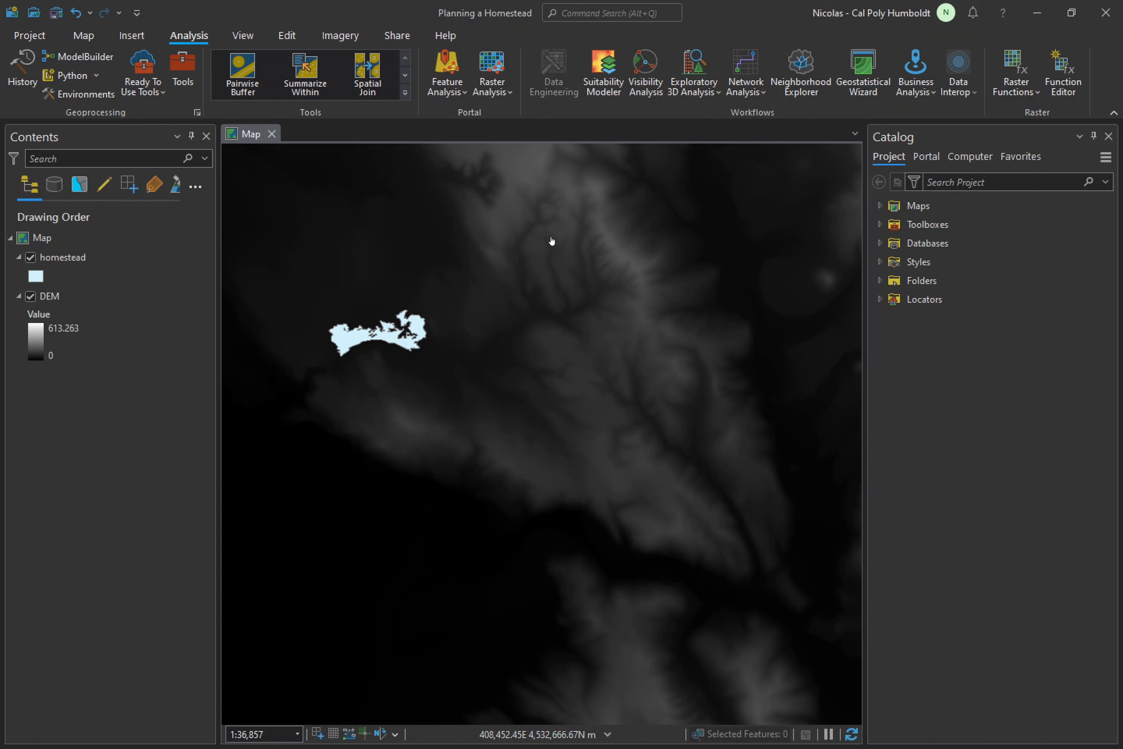
- Run the Spatial Analyst Hillshade tool with the DEM layer as input raster, keeping the default output name and lighting settings
{"action": "left_click", "coordinate": [183, 72]}
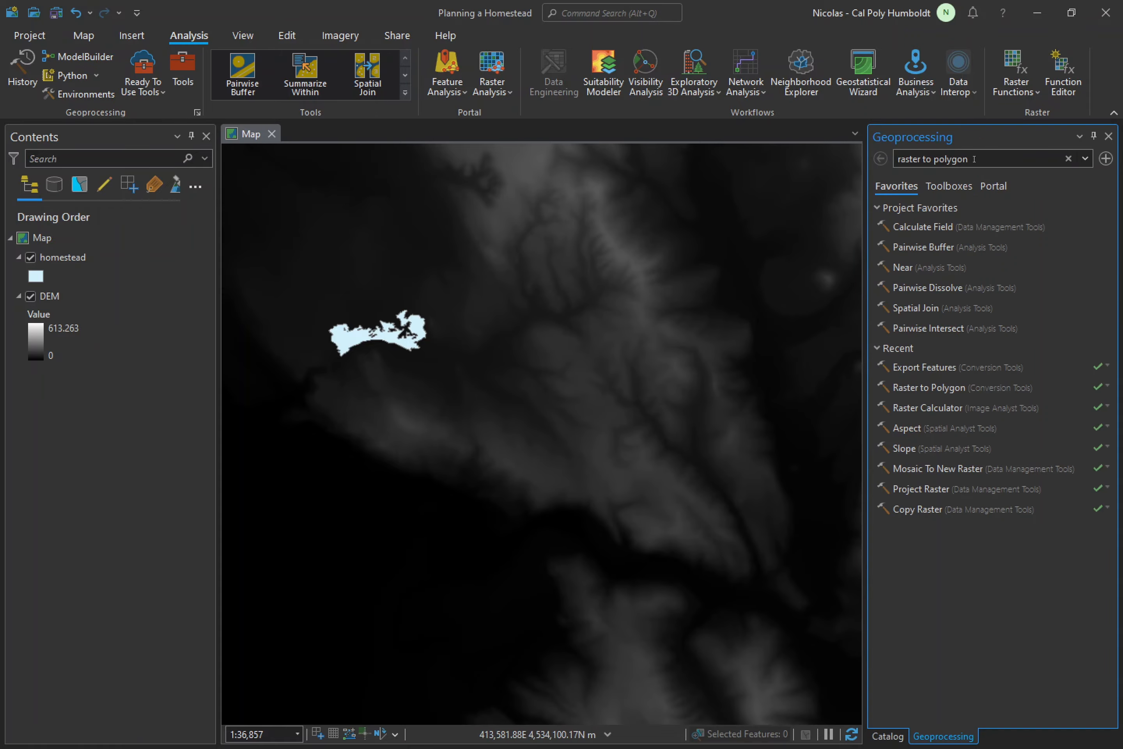
{"action": "key", "text": "ctrl+a"}
{"action": "type", "text": "hillsha"}
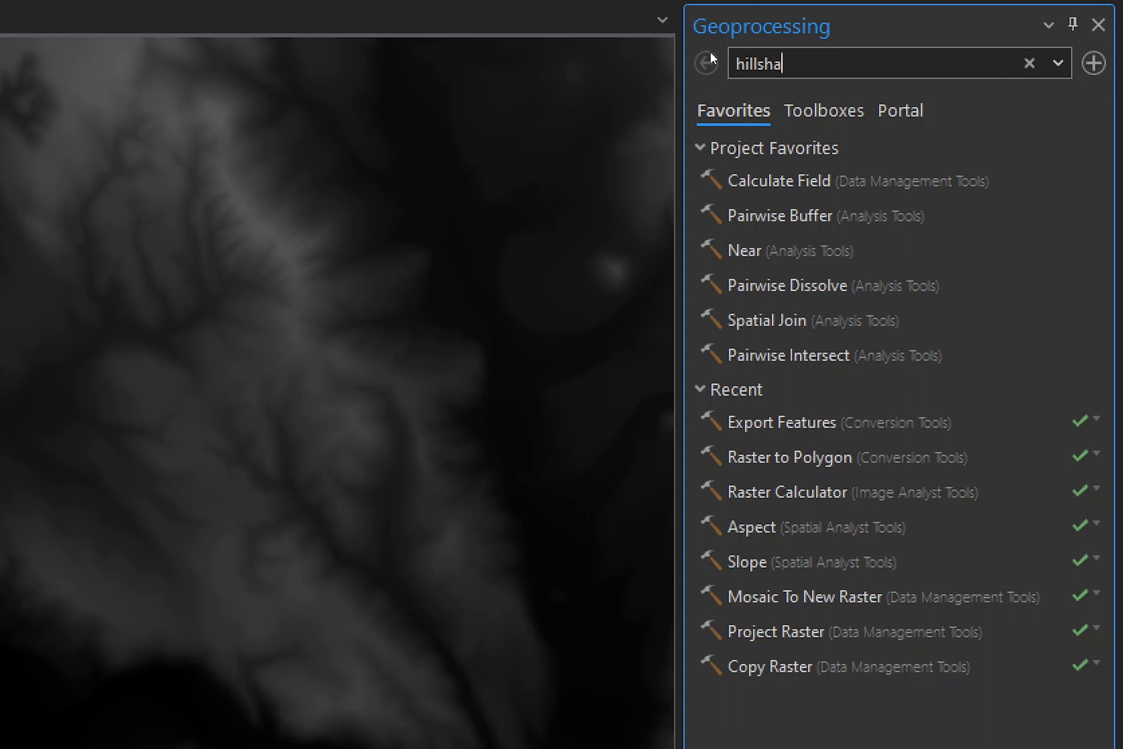
{"action": "type", "text": "de"}
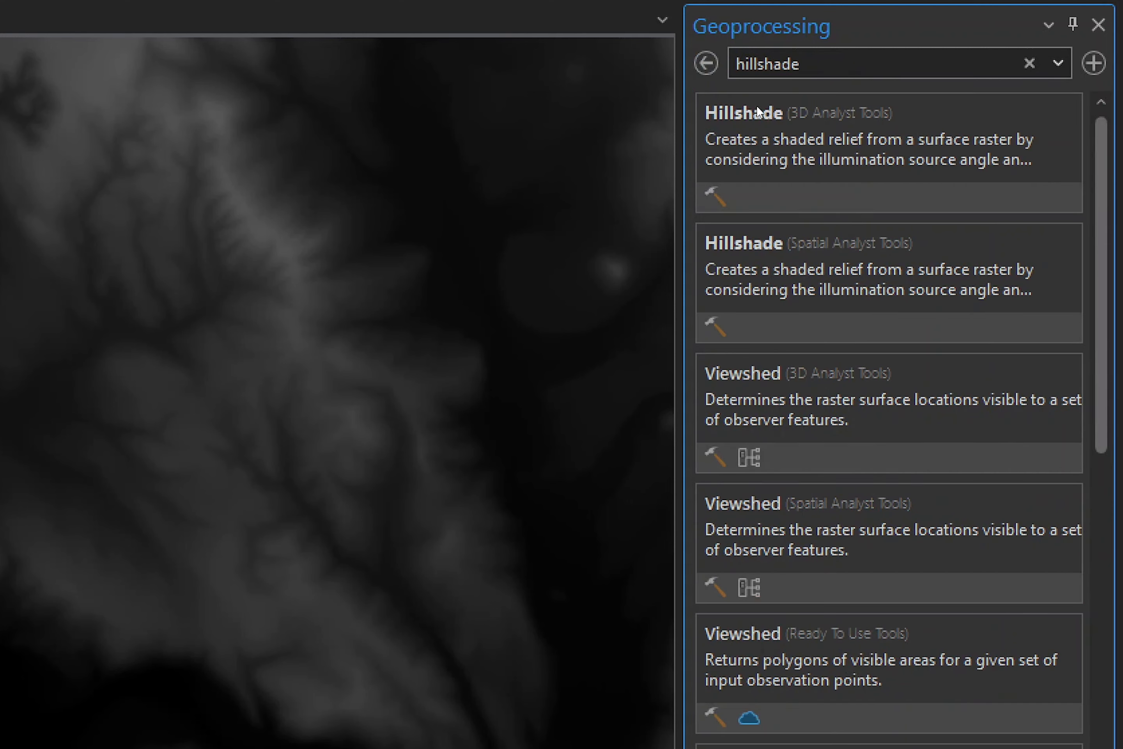
{"action": "left_click", "coordinate": [1013, 250]}
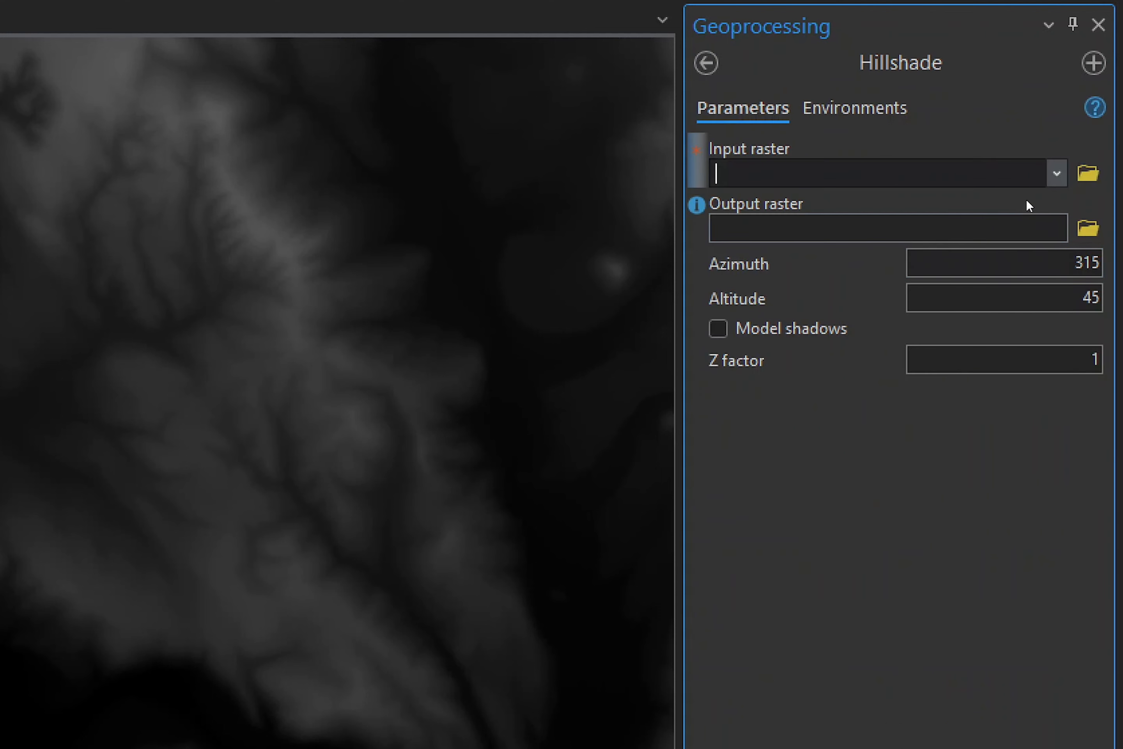
{"action": "left_click", "coordinate": [1055, 174]}
{"action": "left_click", "coordinate": [786, 200]}
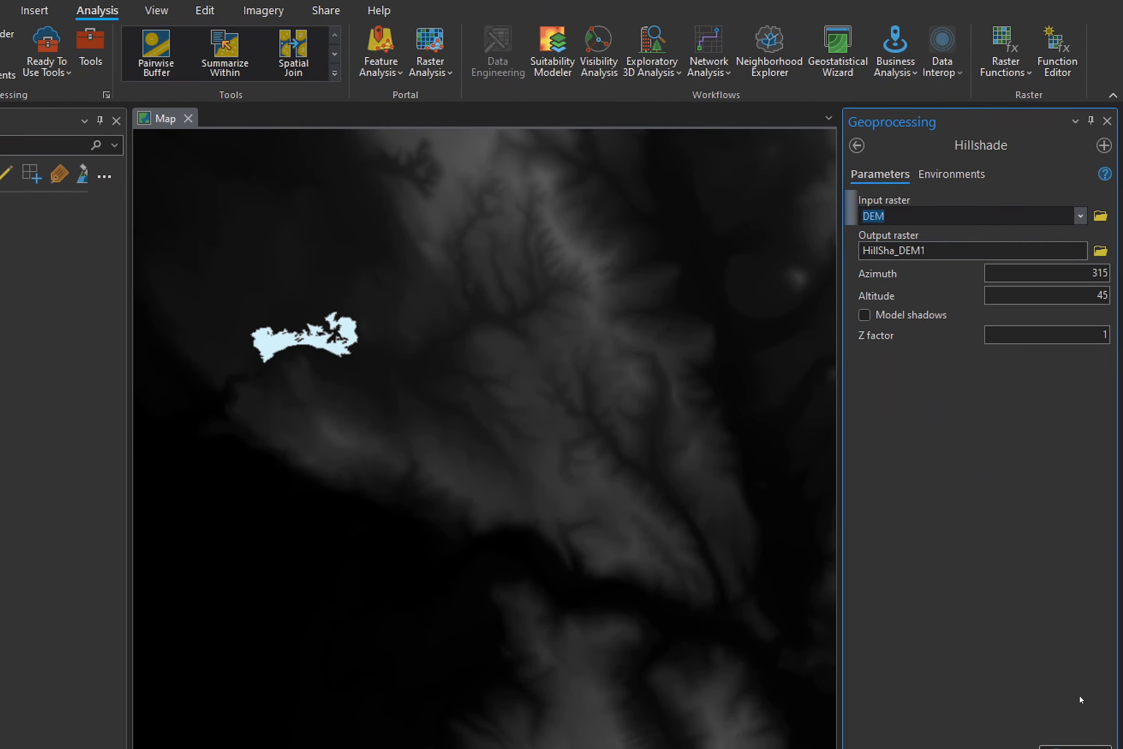
{"action": "left_click", "coordinate": [1074, 666]}
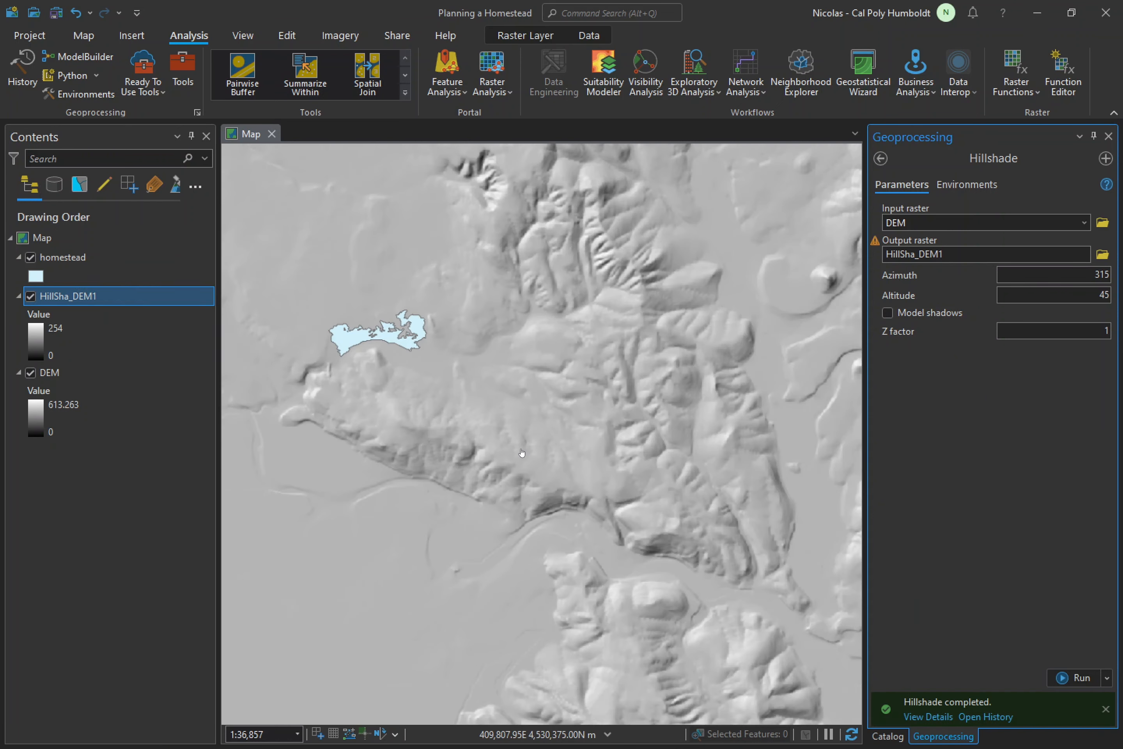
{"action": "scroll", "coordinate": [521, 449], "scroll_direction": "down", "scroll_amount": 2}
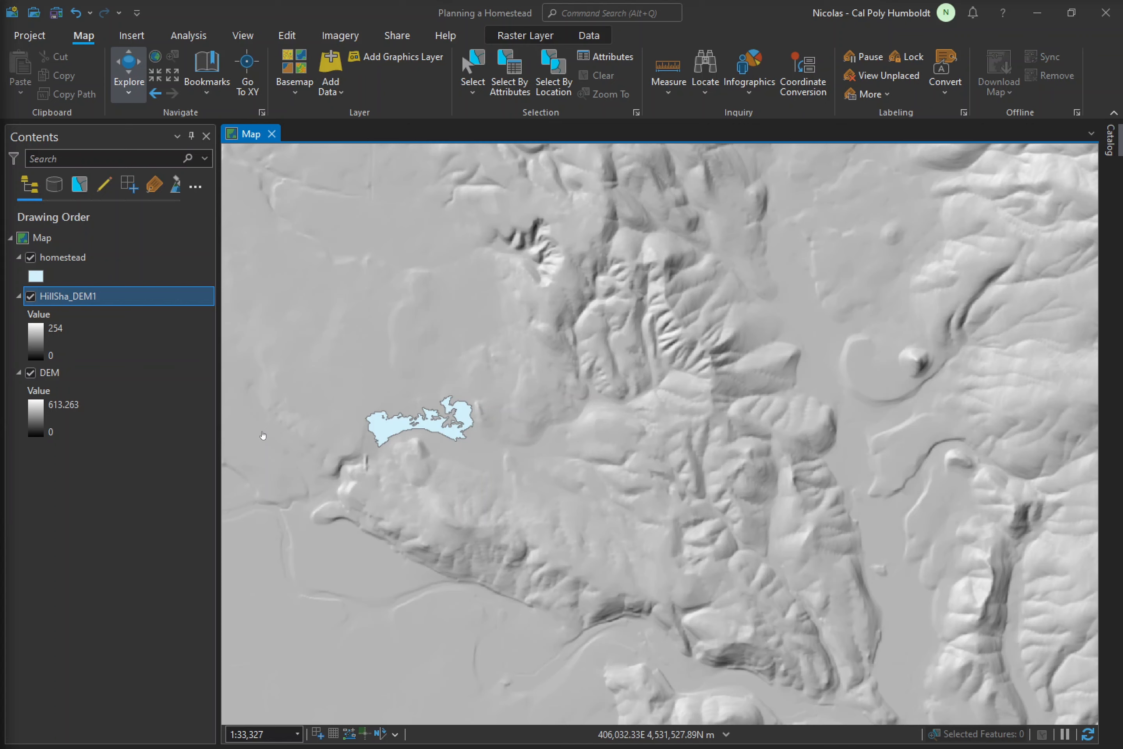
- Open the Feature To Point tool and set the homestead layer as its input features
{"action": "left_click", "coordinate": [184, 38]}
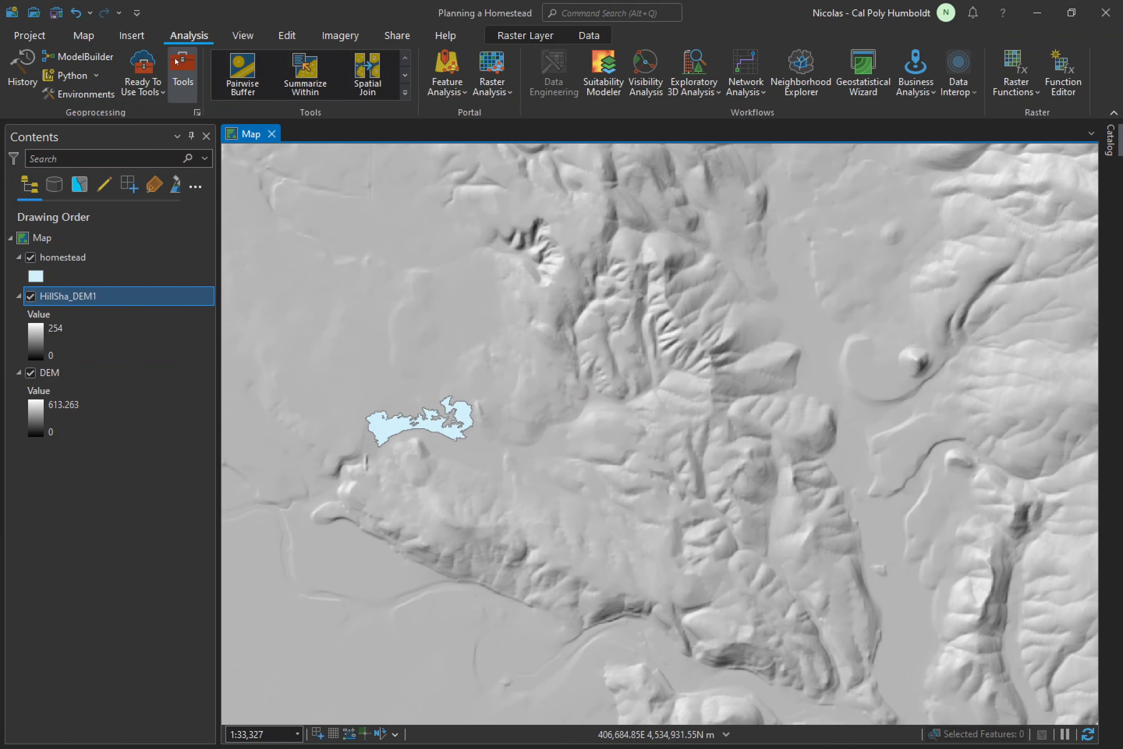
{"action": "left_click", "coordinate": [181, 67]}
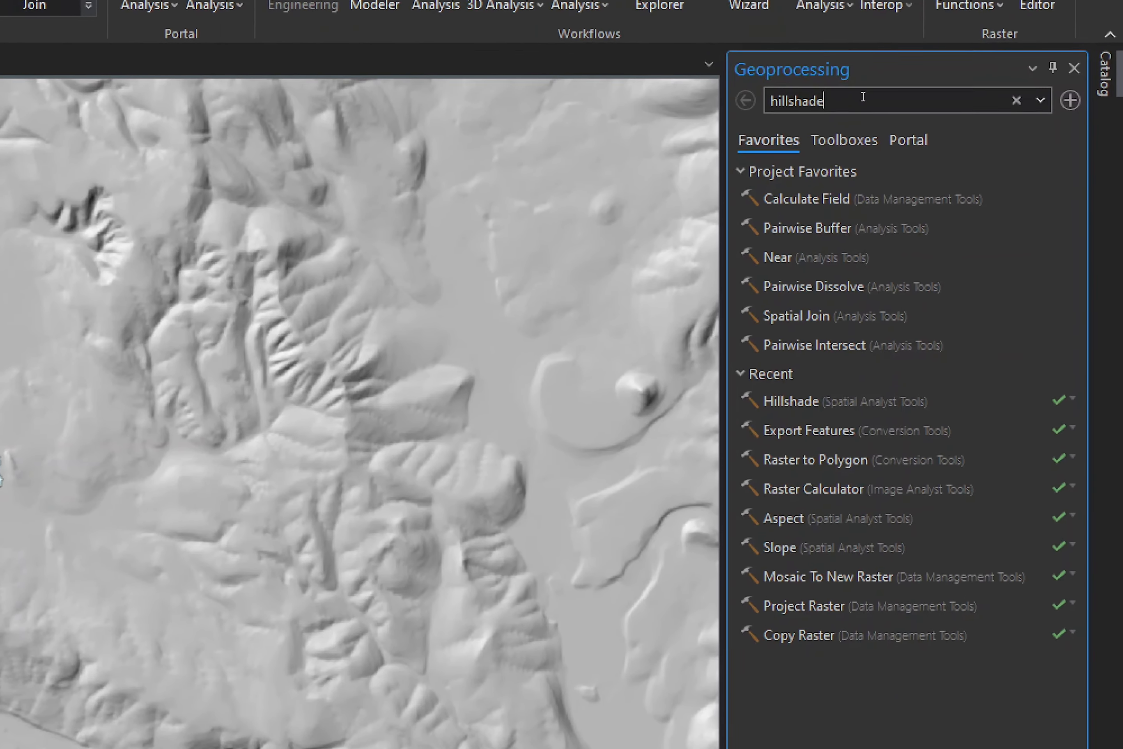
{"action": "double_click", "coordinate": [863, 97]}
{"action": "type", "text": "feat"}
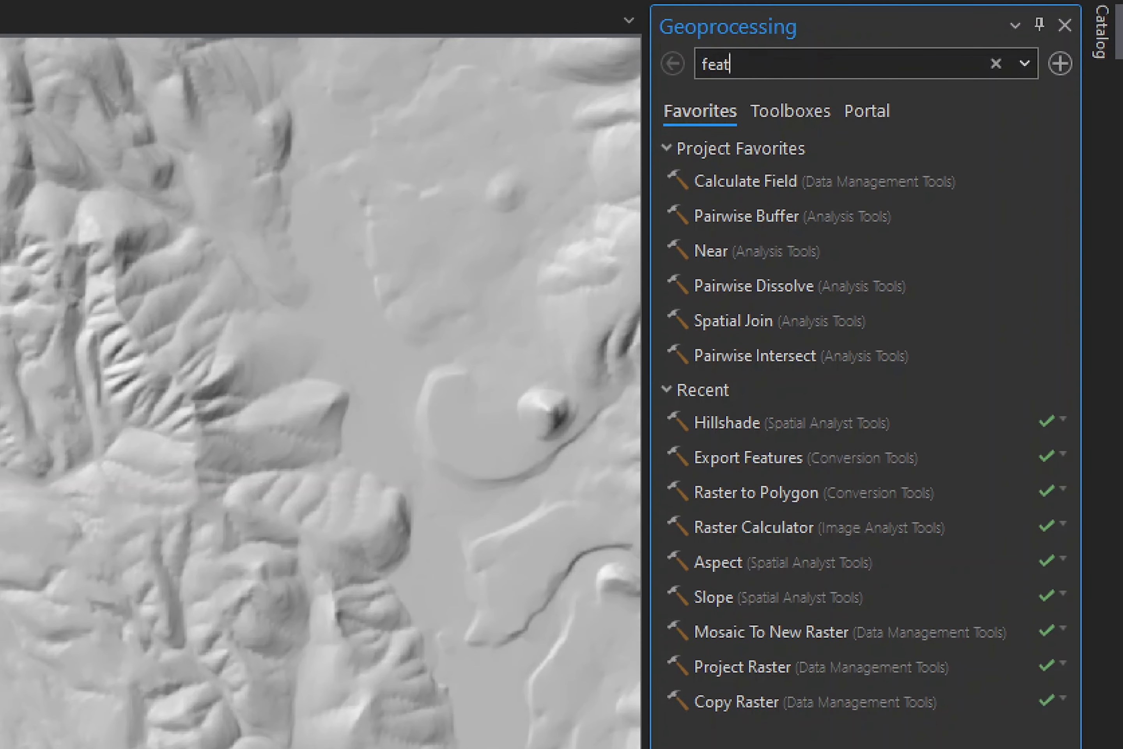
{"action": "type", "text": "ure to point"}
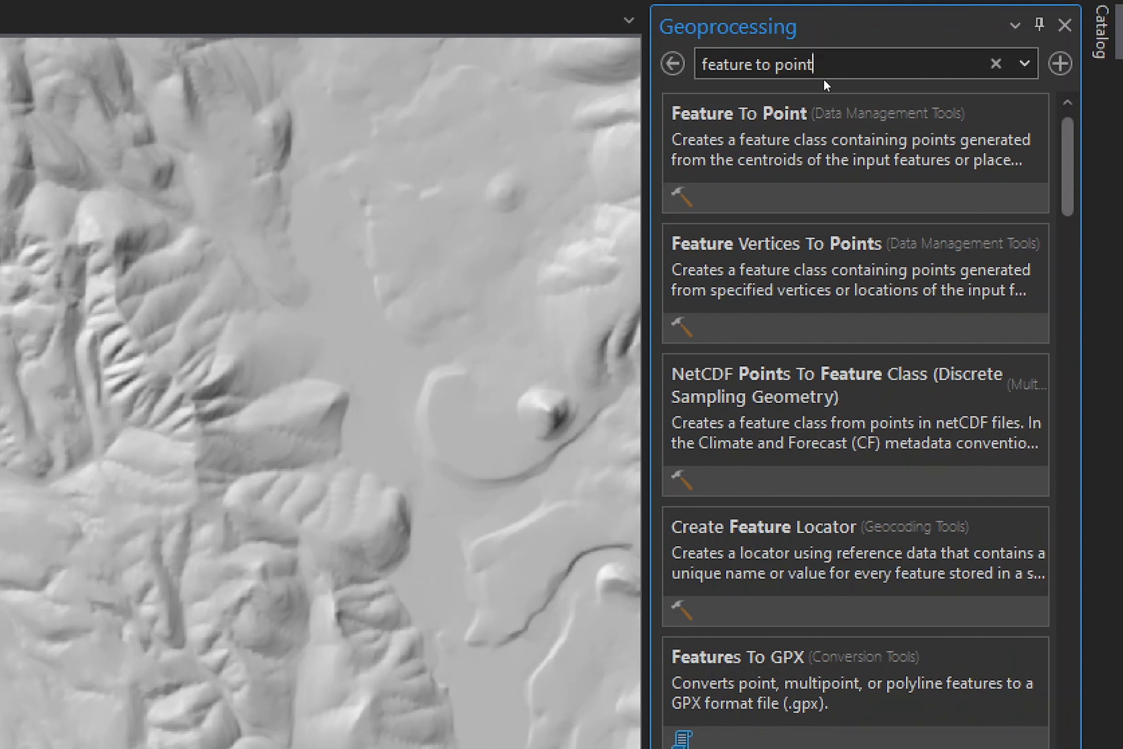
{"action": "left_click", "coordinate": [778, 115]}
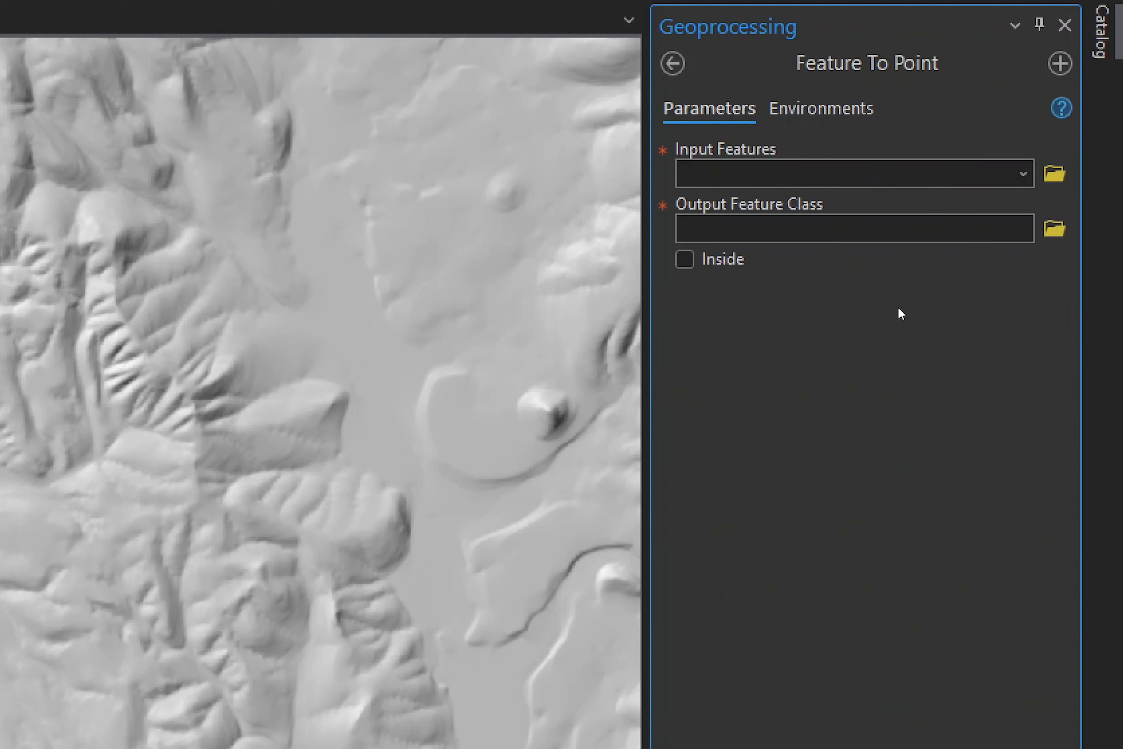
{"action": "left_click", "coordinate": [1022, 173]}
{"action": "left_click", "coordinate": [784, 202]}
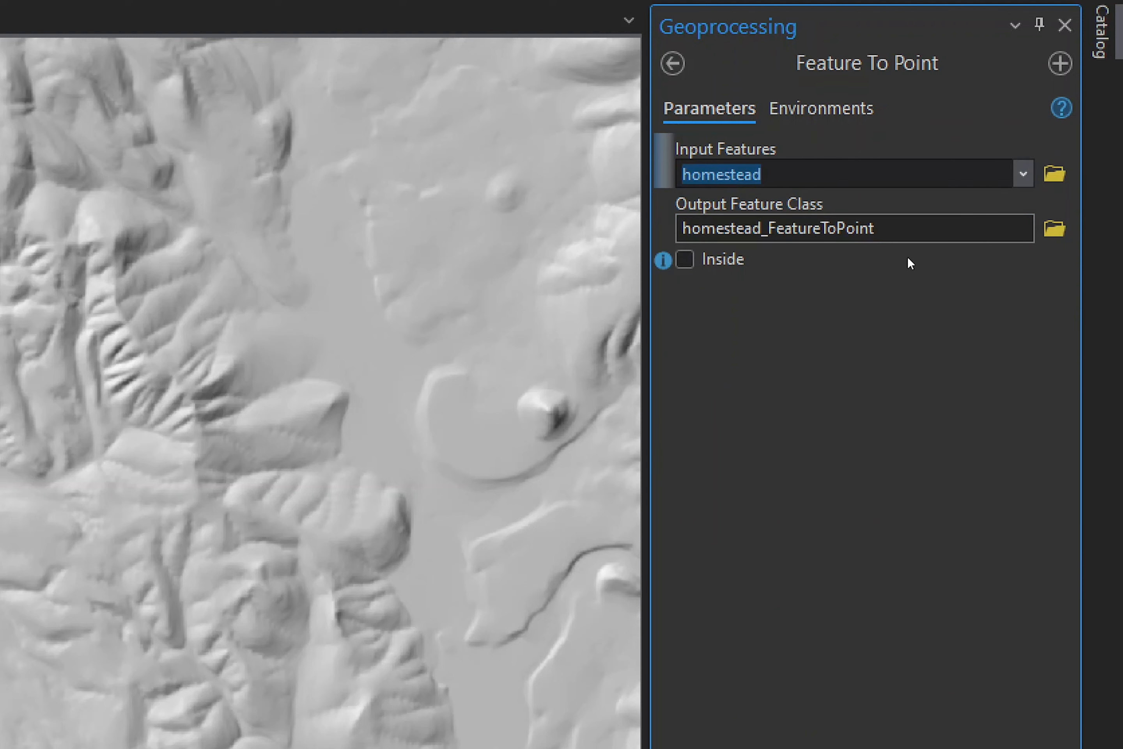
- Name the output point feature class tower, force the point to fall inside the polygon and run Feature To Point
{"action": "left_click", "coordinate": [938, 224]}
{"action": "key", "text": "BackSpace"}
{"action": "key", "text": "BackSpace"}
{"action": "key", "text": "BackSpace"}
{"action": "key", "text": "BackSpace"}
{"action": "key", "text": "BackSpace"}
{"action": "key", "text": "BackSpace"}
{"action": "key", "text": "BackSpace"}
{"action": "key", "text": "BackSpace"}
{"action": "key", "text": "BackSpace"}
{"action": "key", "text": "BackSpace"}
{"action": "key", "text": "BackSpace"}
{"action": "key", "text": "BackSpace"}
{"action": "key", "text": "BackSpace"}
{"action": "key", "text": "BackSpace"}
{"action": "key", "text": "BackSpace"}
{"action": "key", "text": "BackSpace"}
{"action": "key", "text": "BackSpace"}
{"action": "key", "text": "BackSpace"}
{"action": "key", "text": "BackSpace"}
{"action": "key", "text": "BackSpace"}
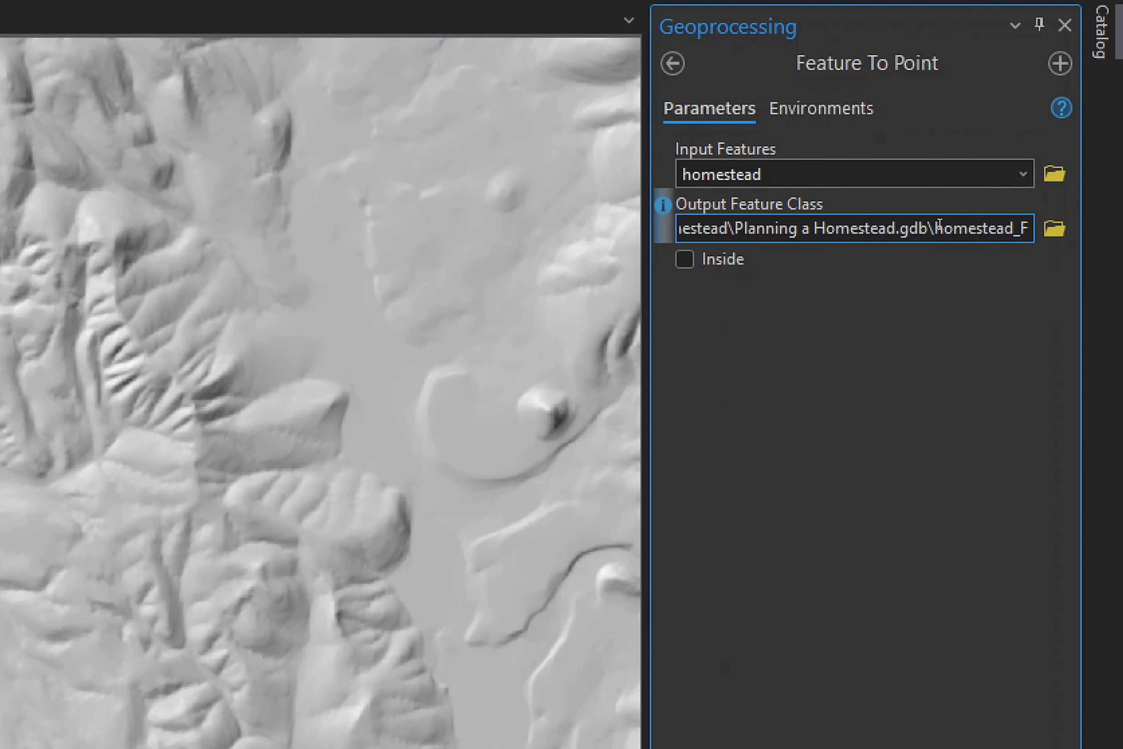
{"action": "key", "text": "BackSpace"}
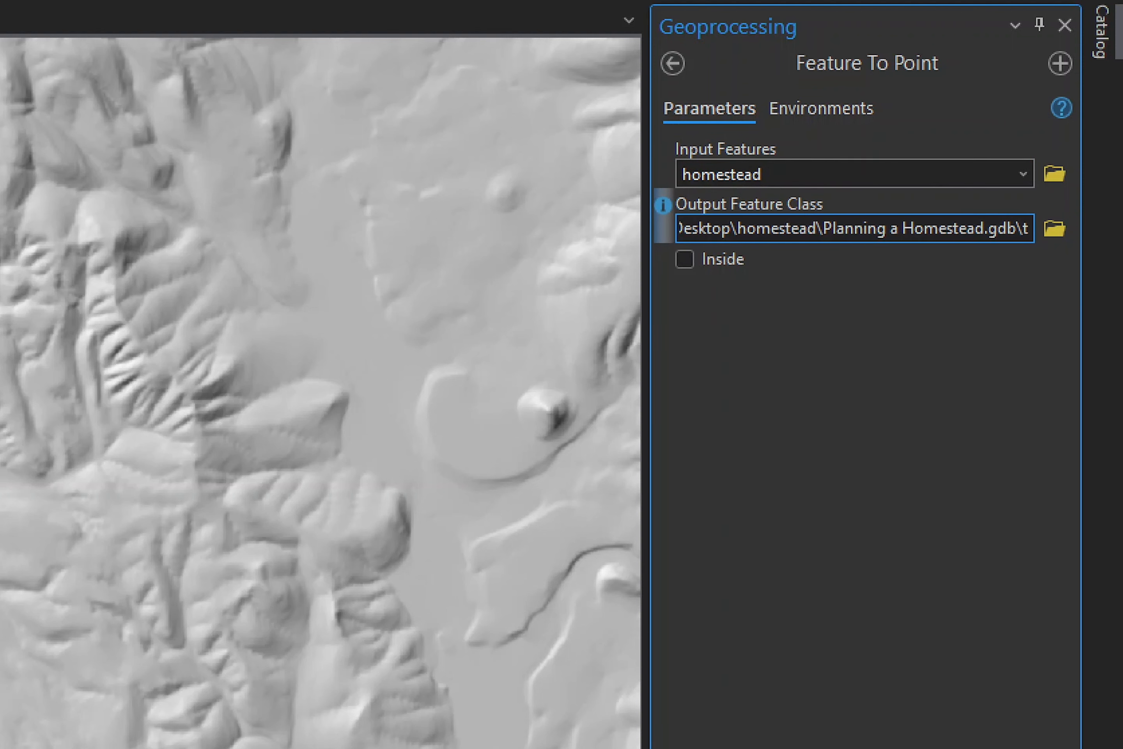
{"action": "type", "text": "tower"}
{"action": "left_click", "coordinate": [941, 396]}
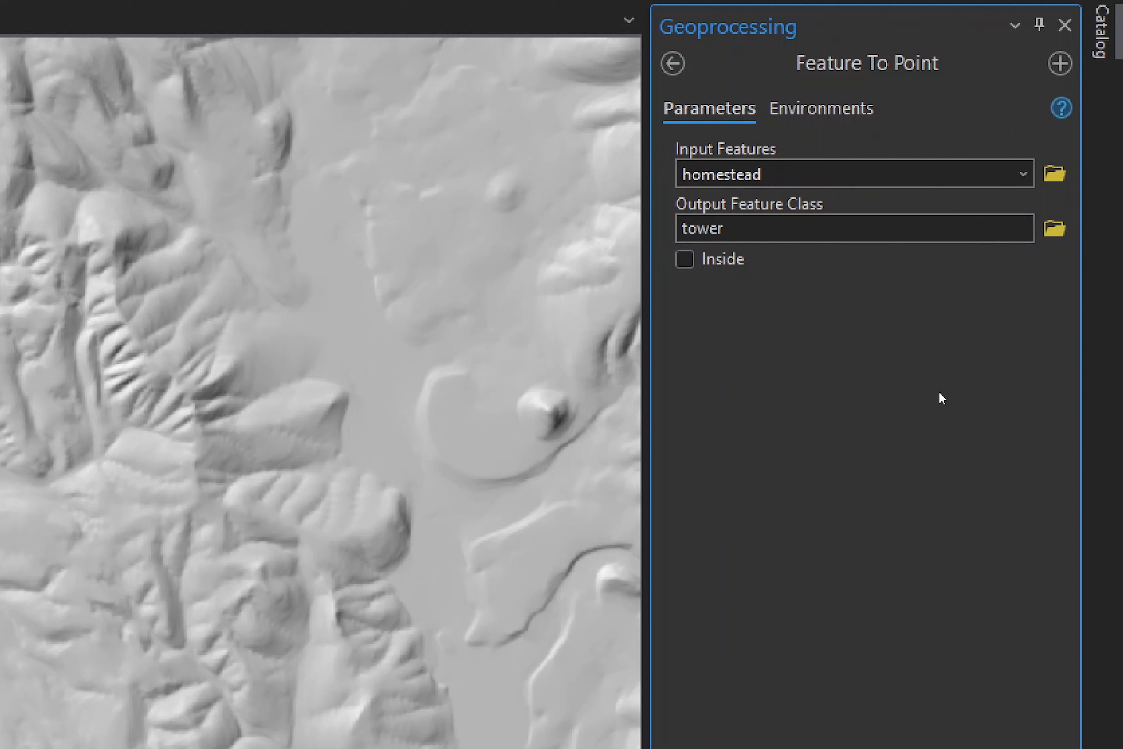
{"action": "left_click", "coordinate": [689, 264]}
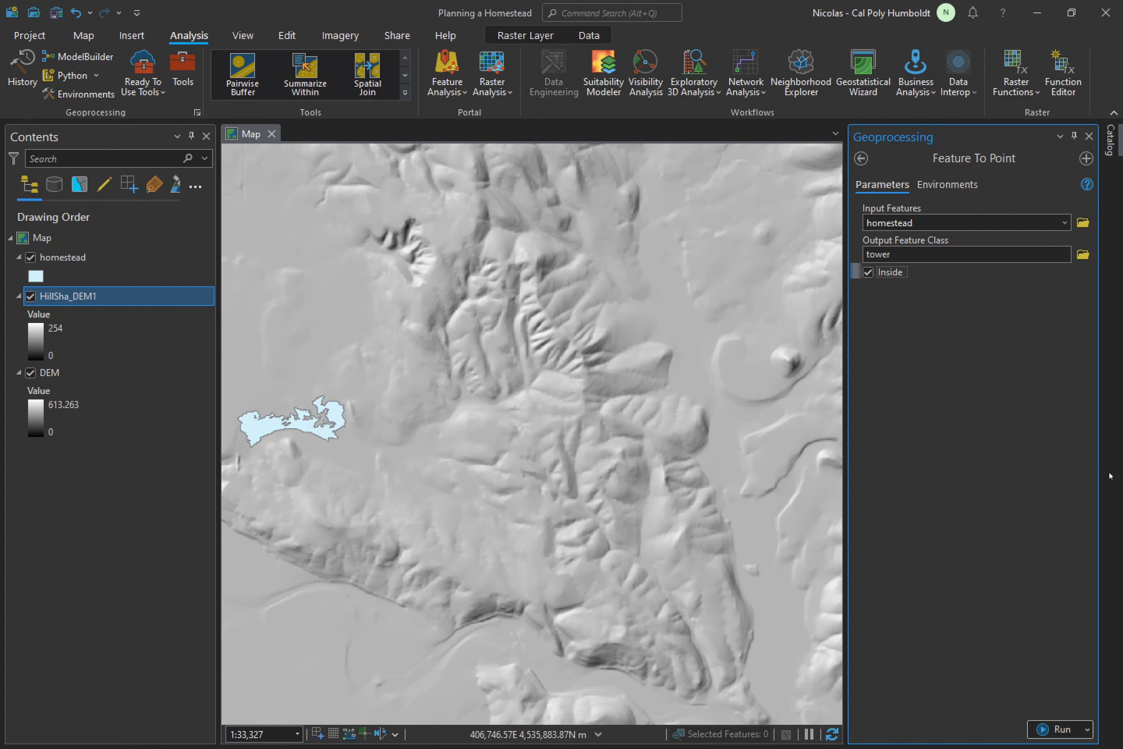
{"action": "left_click", "coordinate": [1066, 725]}
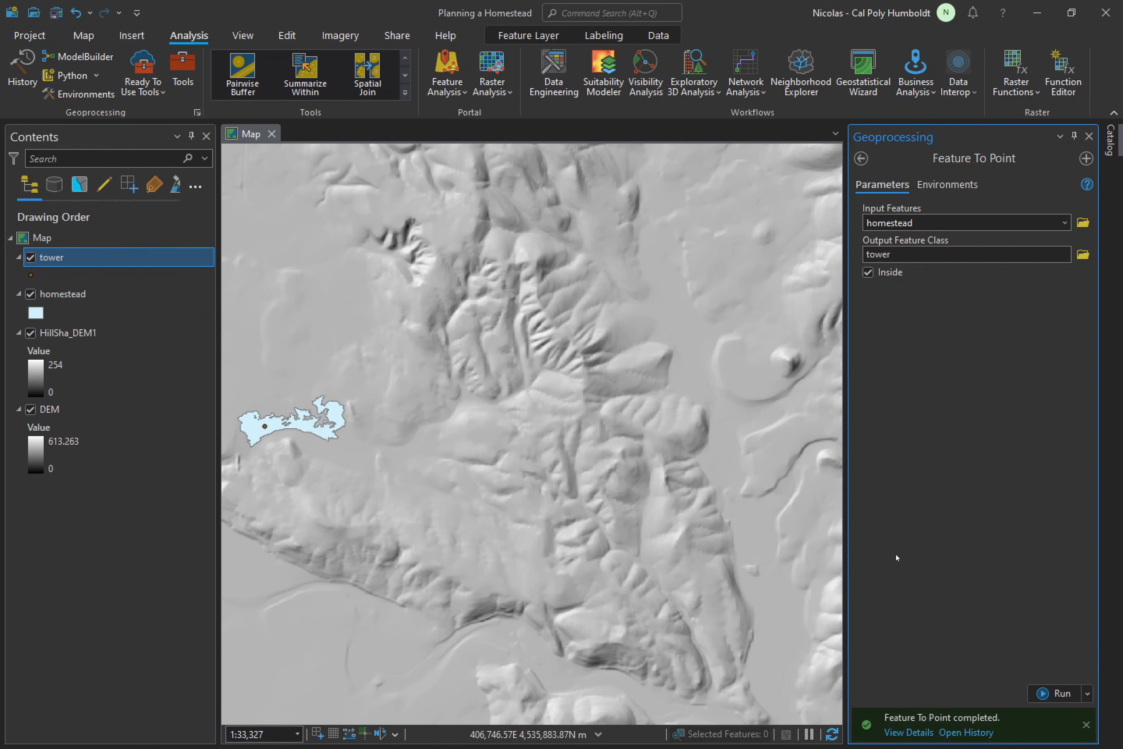
{"action": "left_click_drag", "start_coordinate": [308, 414], "coordinate": [474, 393]}
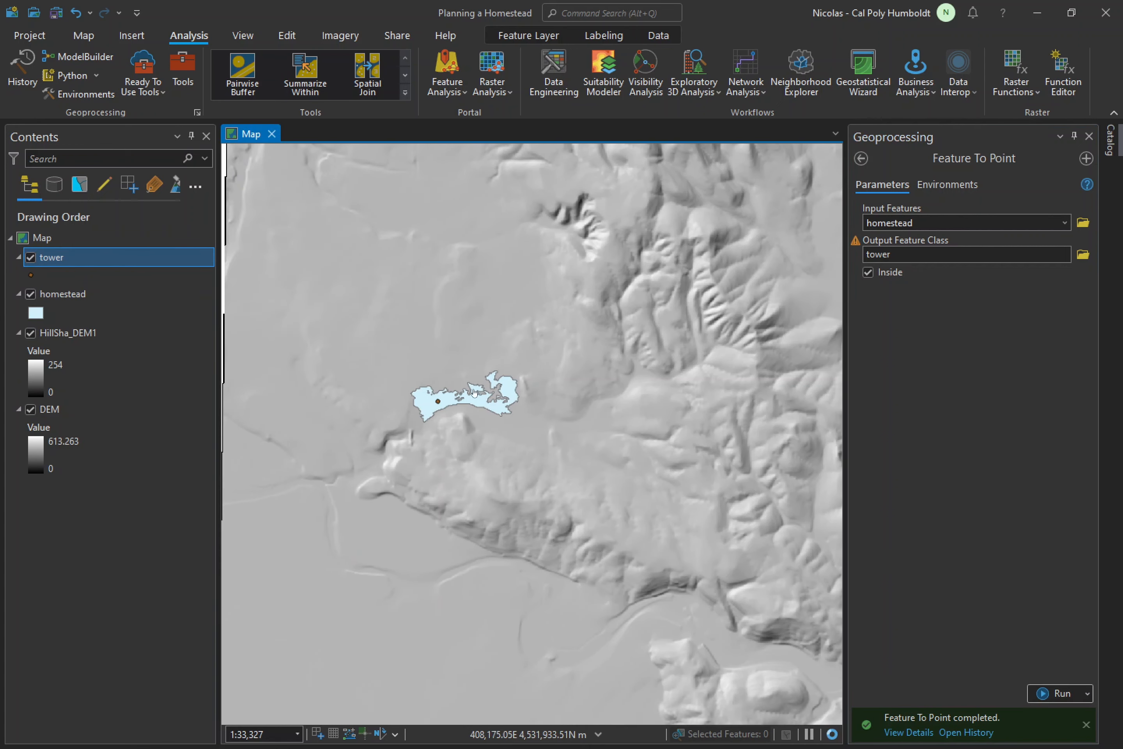
{"action": "scroll", "coordinate": [474, 392], "scroll_direction": "up", "scroll_amount": 4}
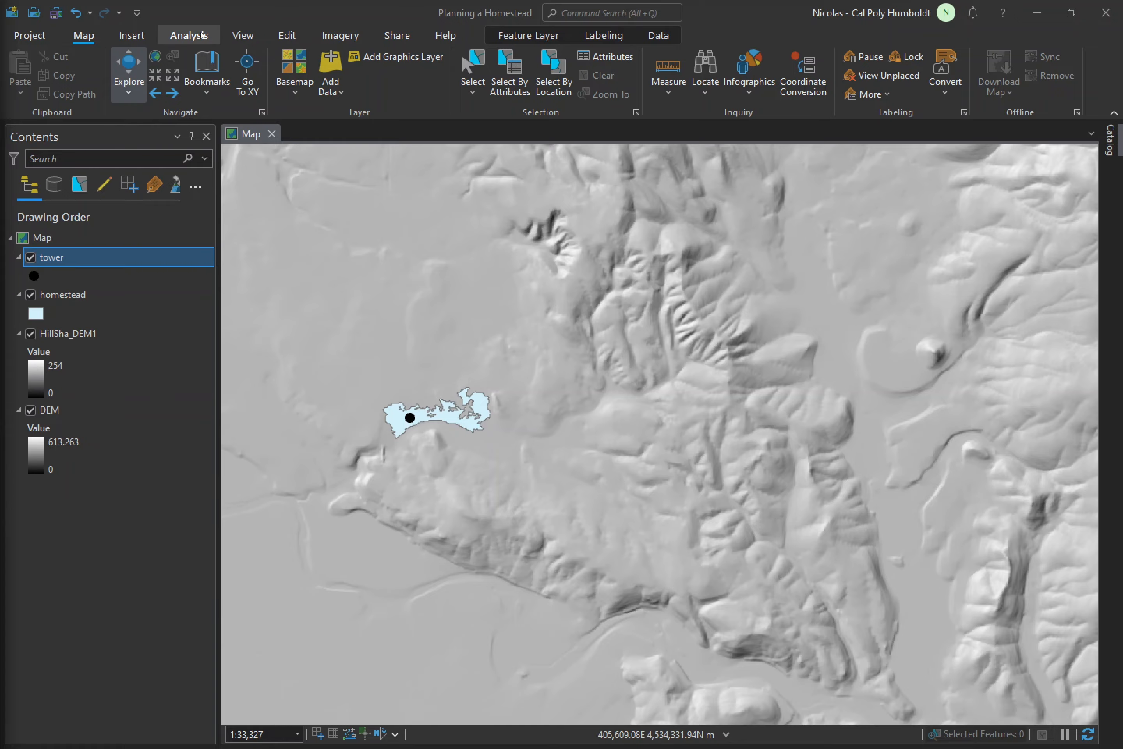
- Open the Spatial Analyst Geodesic Viewshed tool with DEM as the input raster and tower as the observer features
{"action": "left_click", "coordinate": [188, 35]}
{"action": "left_click", "coordinate": [177, 73]}
{"action": "type", "text": "Ge"}
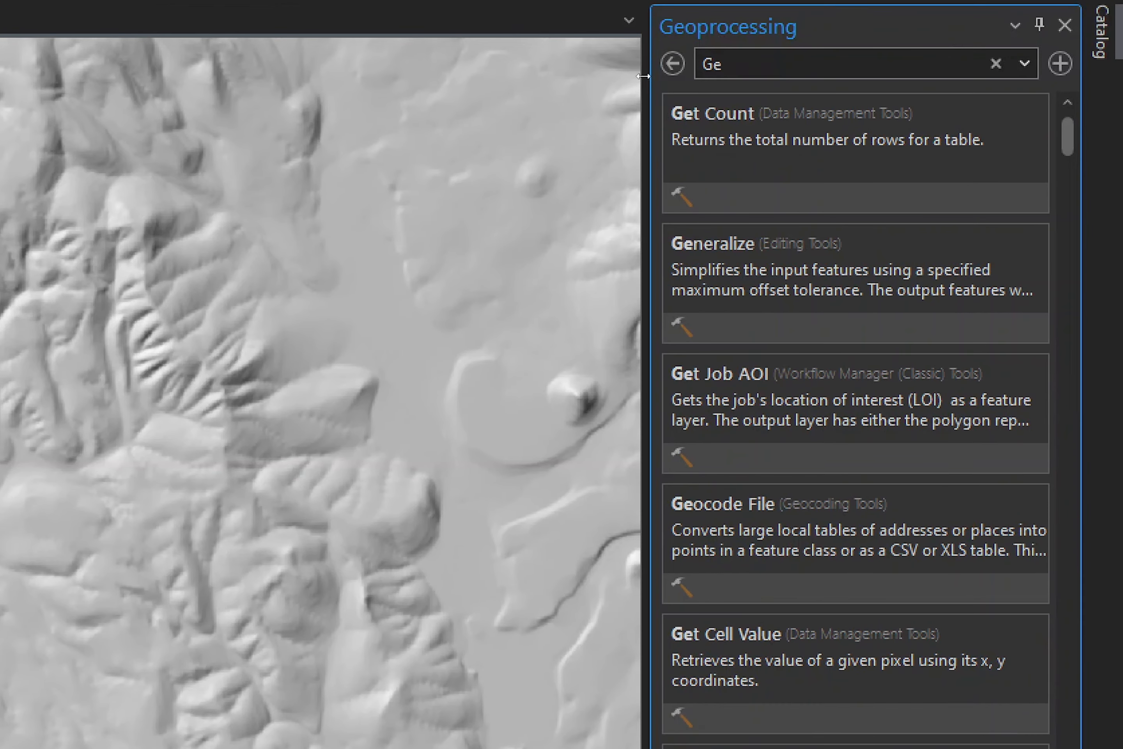
{"action": "type", "text": "odesic "}
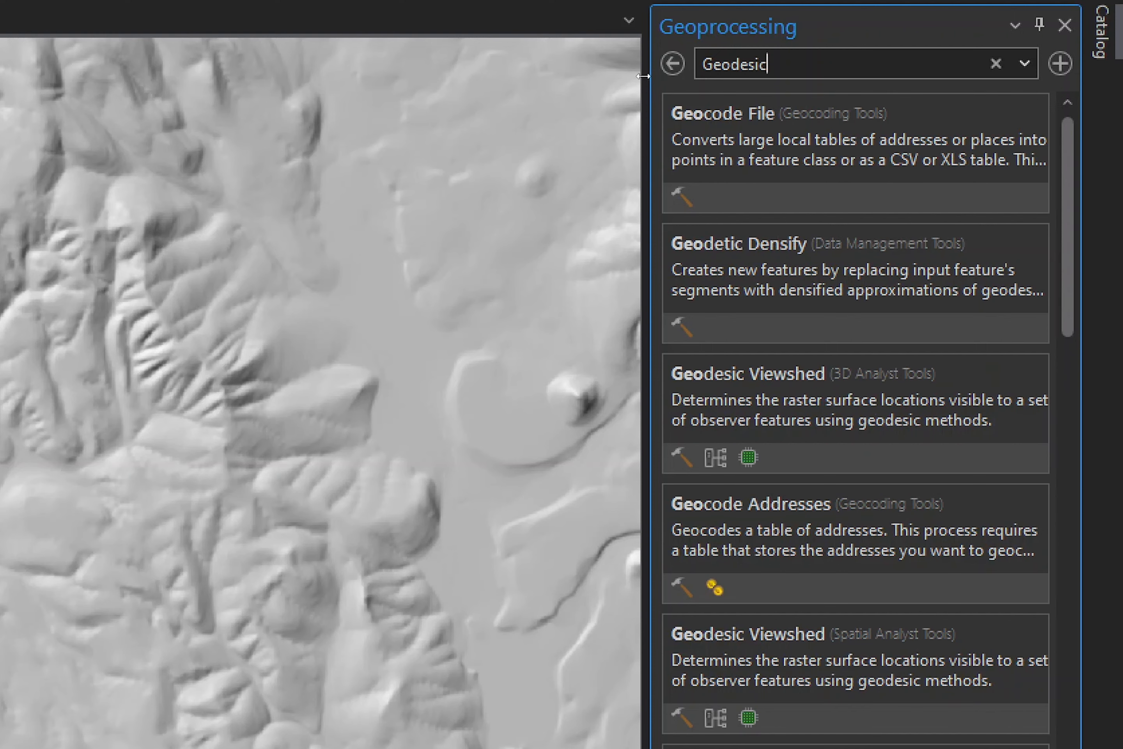
{"action": "type", "text": "Vie"}
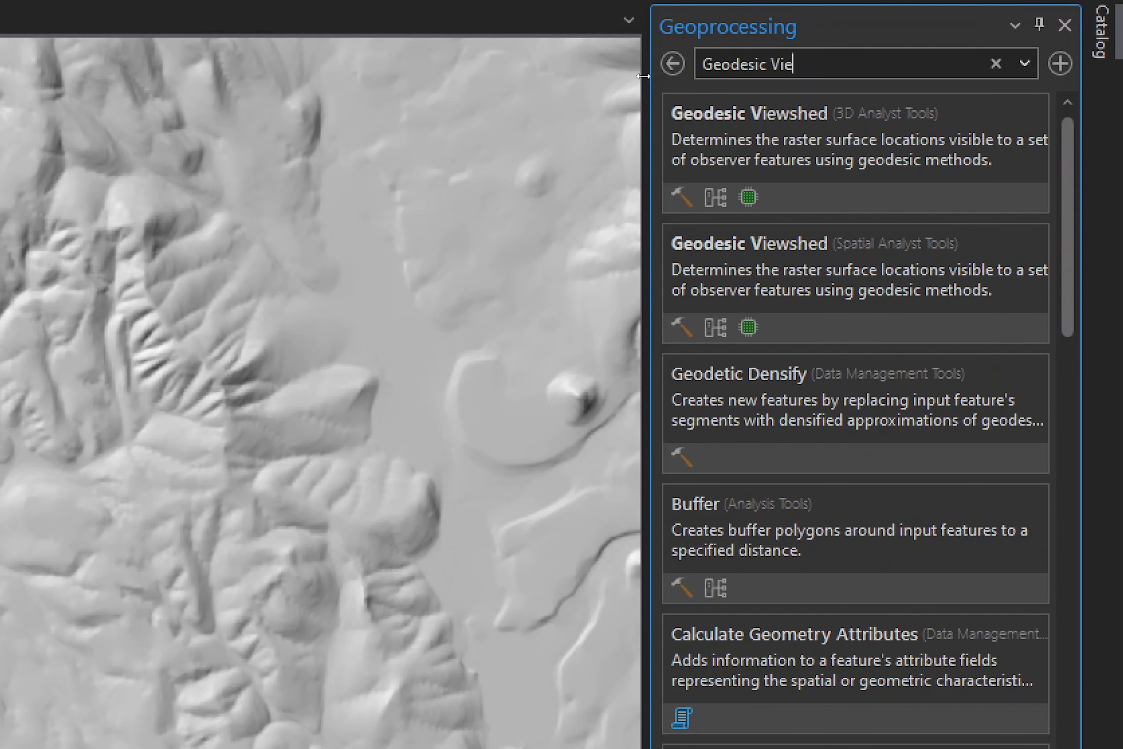
{"action": "type", "text": "wshed"}
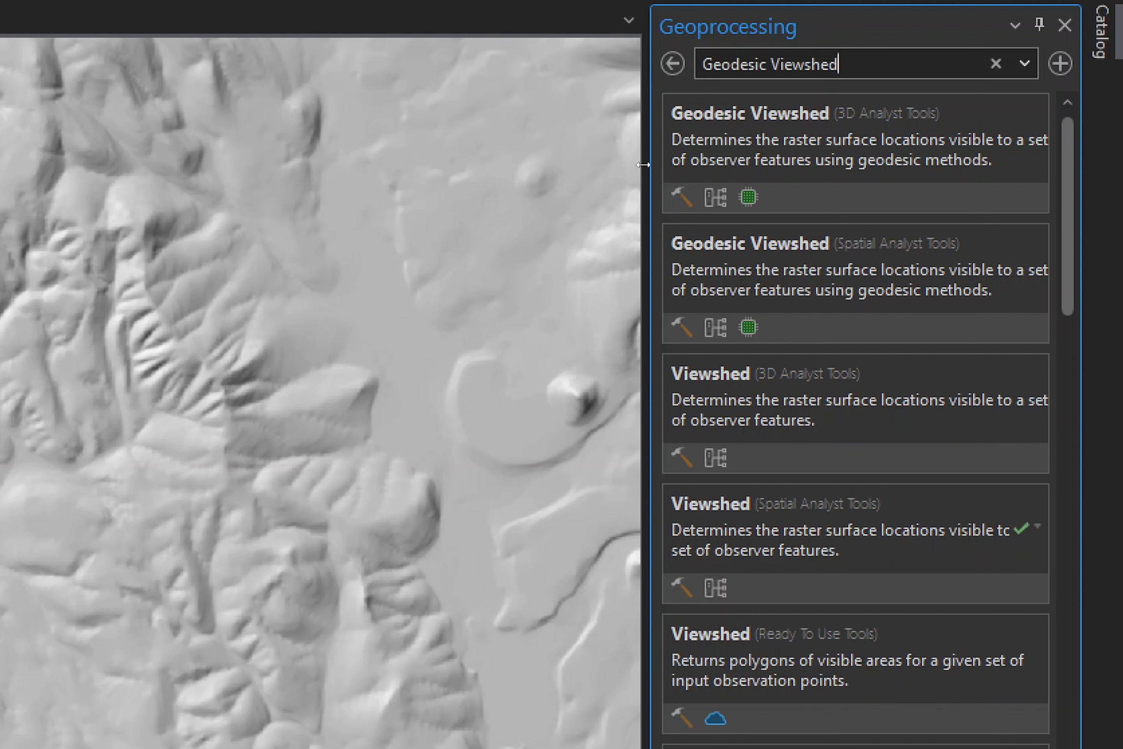
{"action": "left_click", "coordinate": [987, 245]}
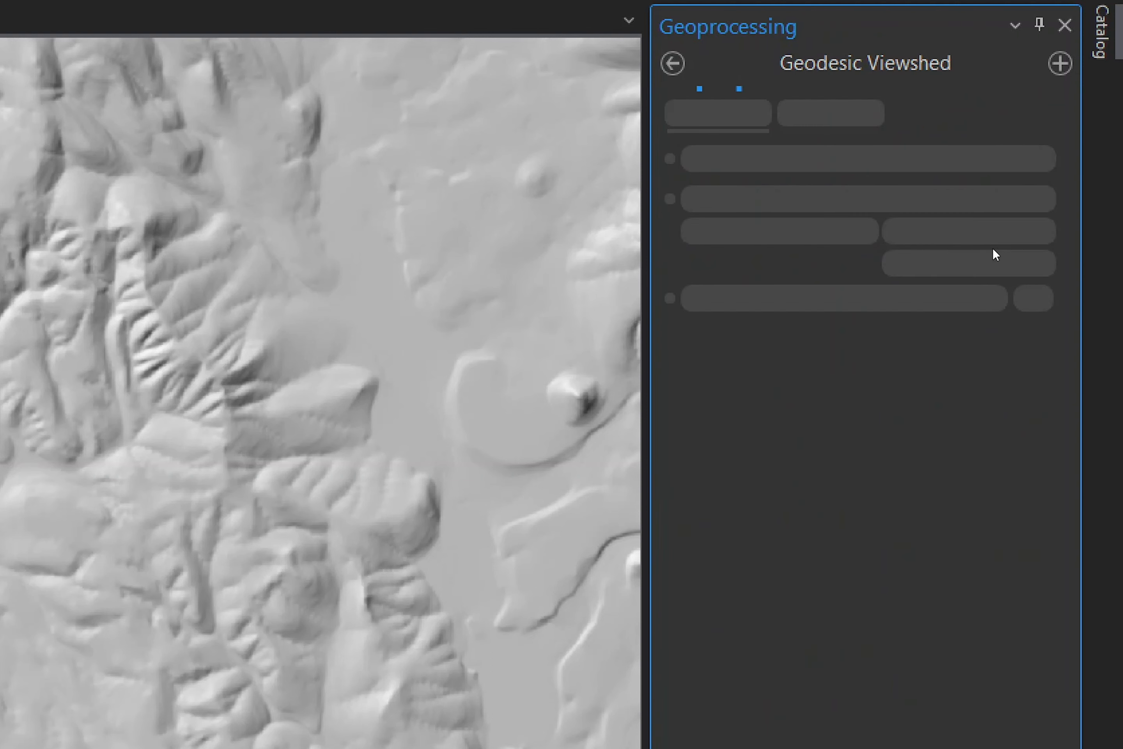
{"action": "left_click", "coordinate": [1022, 174]}
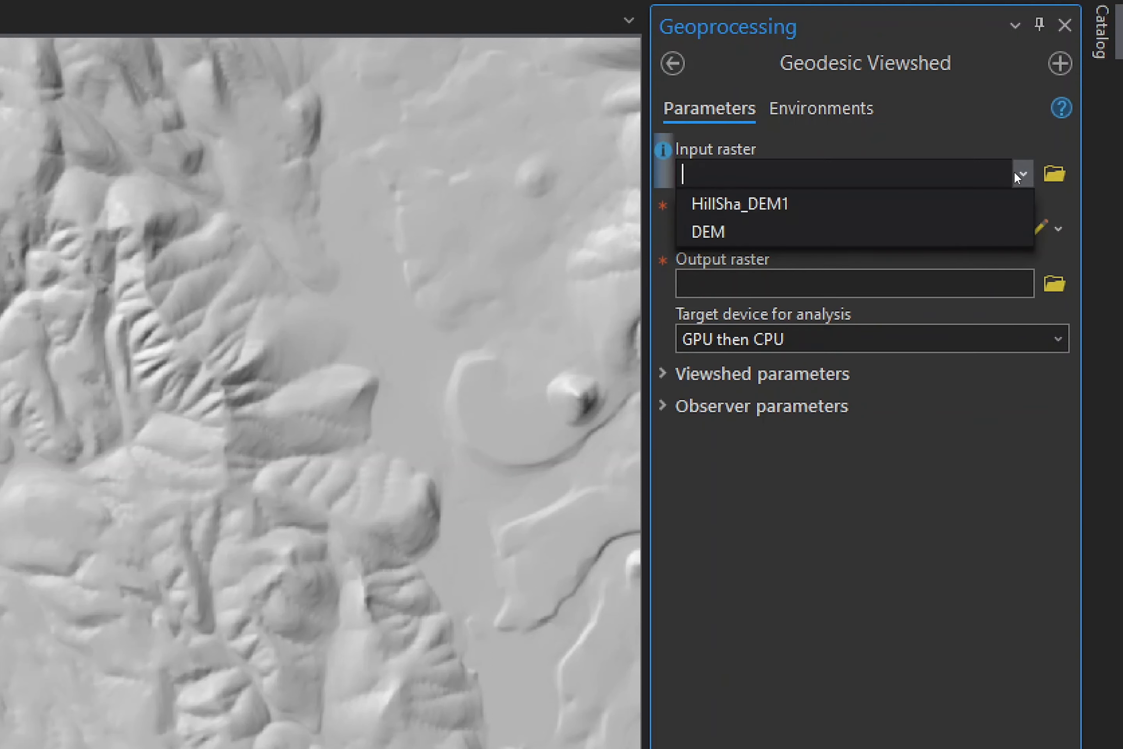
{"action": "left_click", "coordinate": [772, 227]}
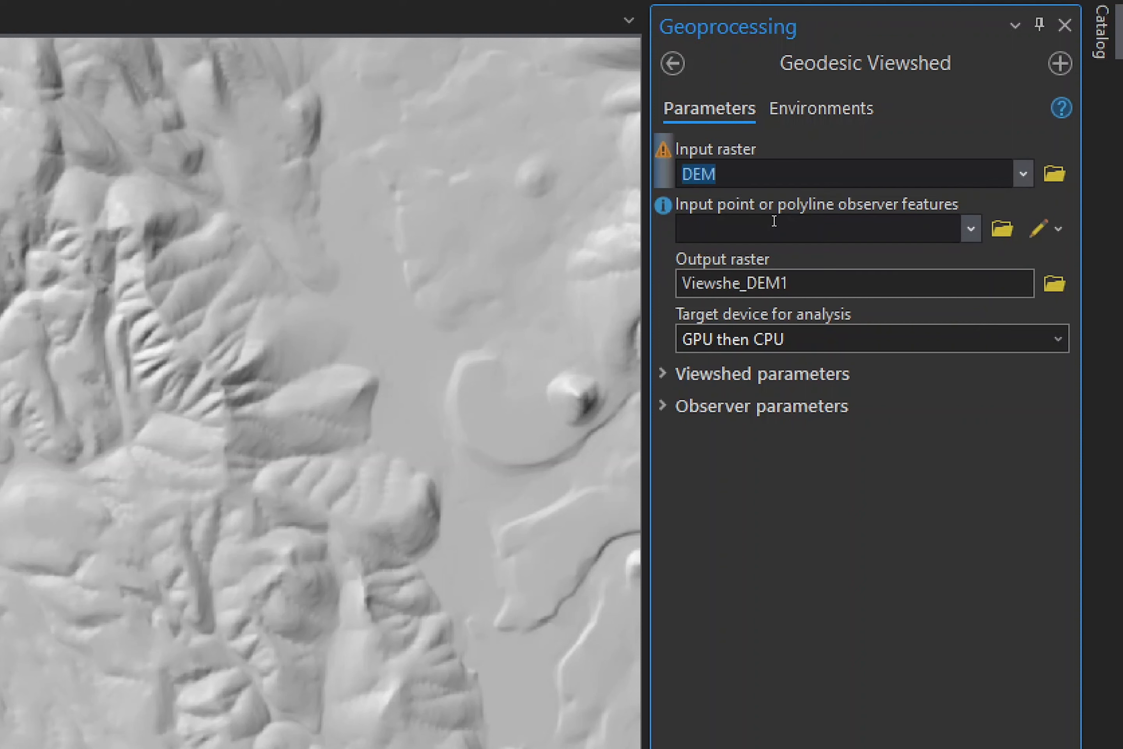
{"action": "left_click", "coordinate": [973, 221]}
{"action": "left_click", "coordinate": [807, 253]}
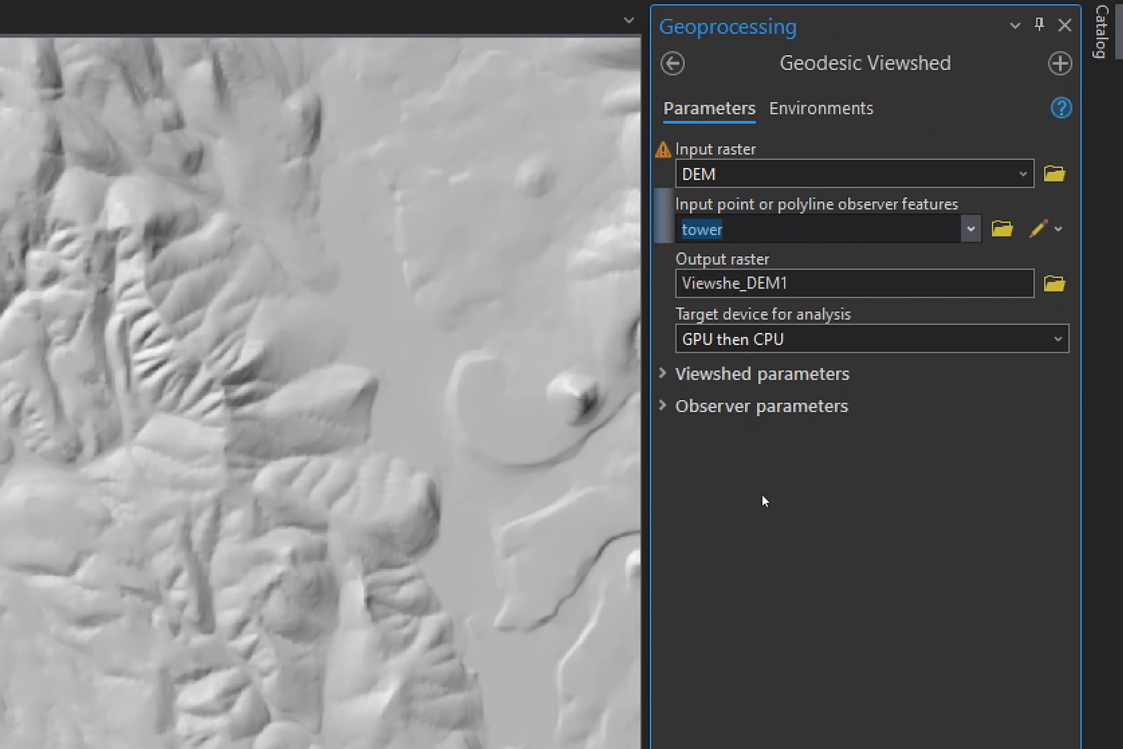
- Set the observer offset to 5 meters in the observer parameters and run the Geodesic Viewshed tool
{"action": "left_click", "coordinate": [662, 405]}
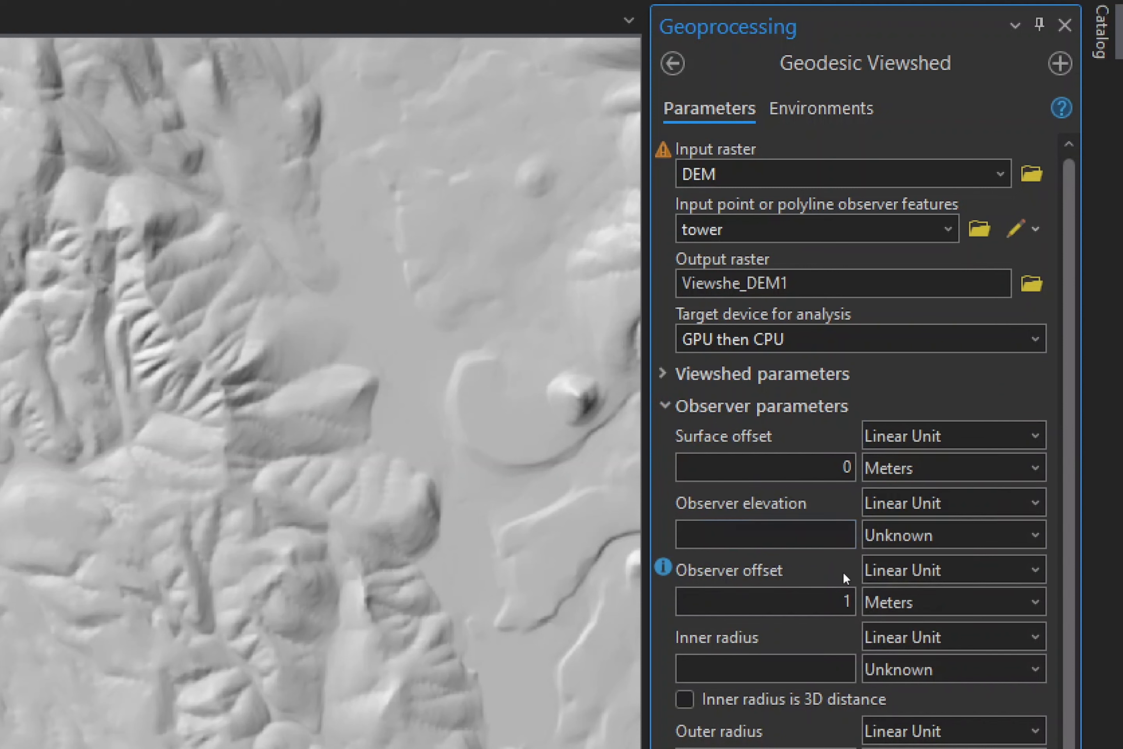
{"action": "left_click", "coordinate": [836, 600]}
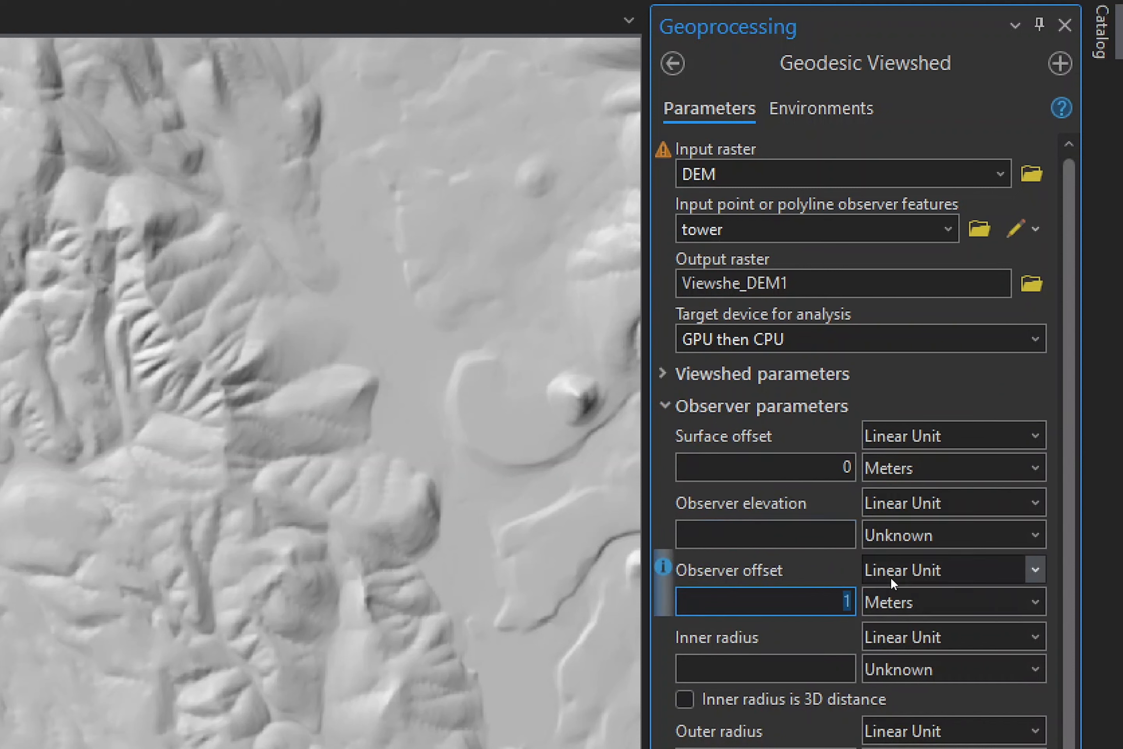
{"action": "key", "text": "BackSpace"}
{"action": "type", "text": "5"}
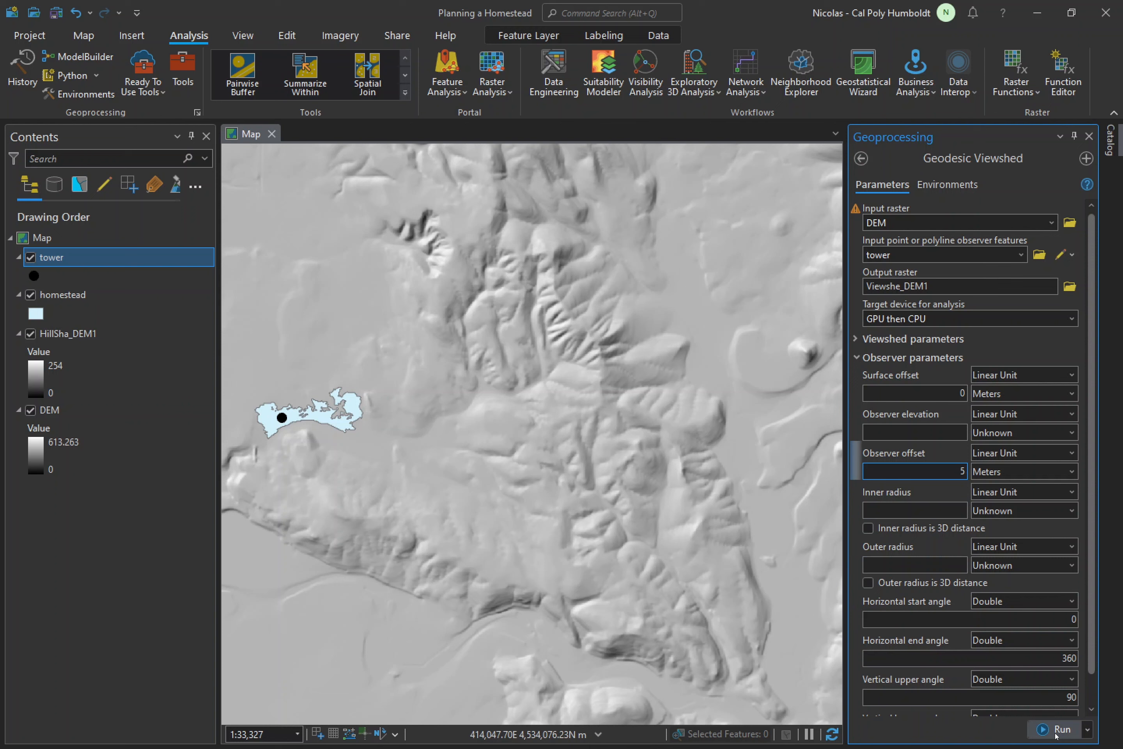
{"action": "left_click", "coordinate": [1056, 733]}
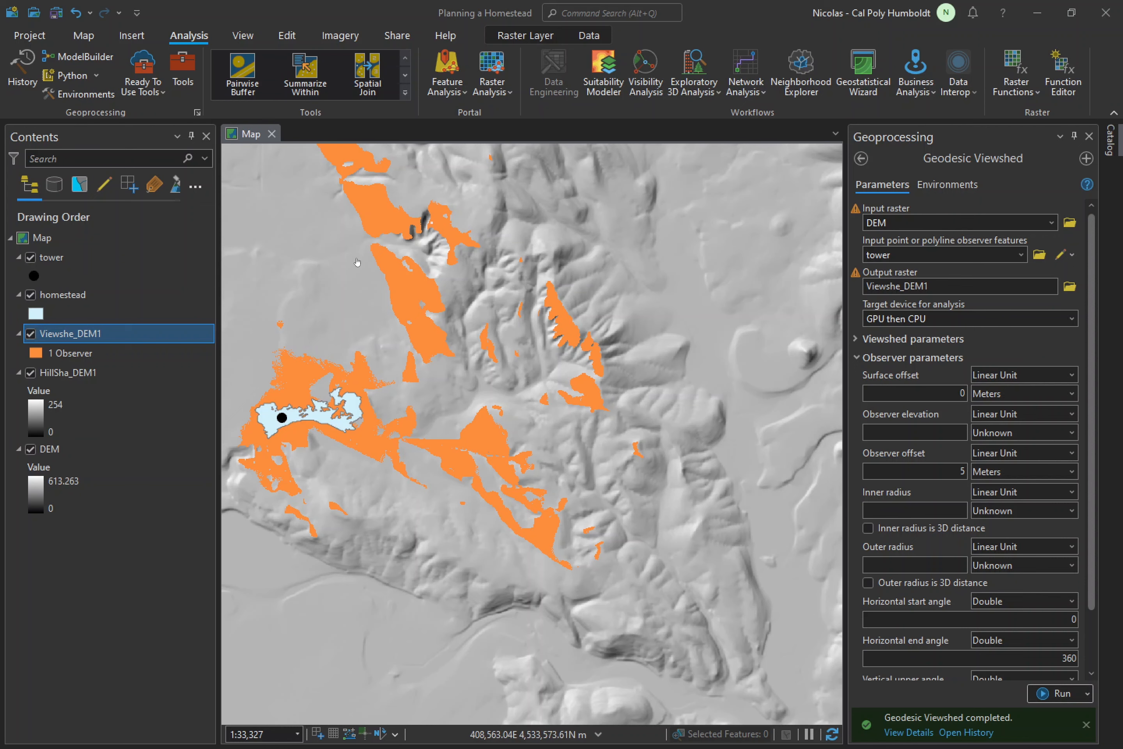
- Zoom to the viewshed layer, close the Geoprocessing tool and examine the areas visible from the tower
{"action": "left_click", "coordinate": [101, 334], "text": "alt"}
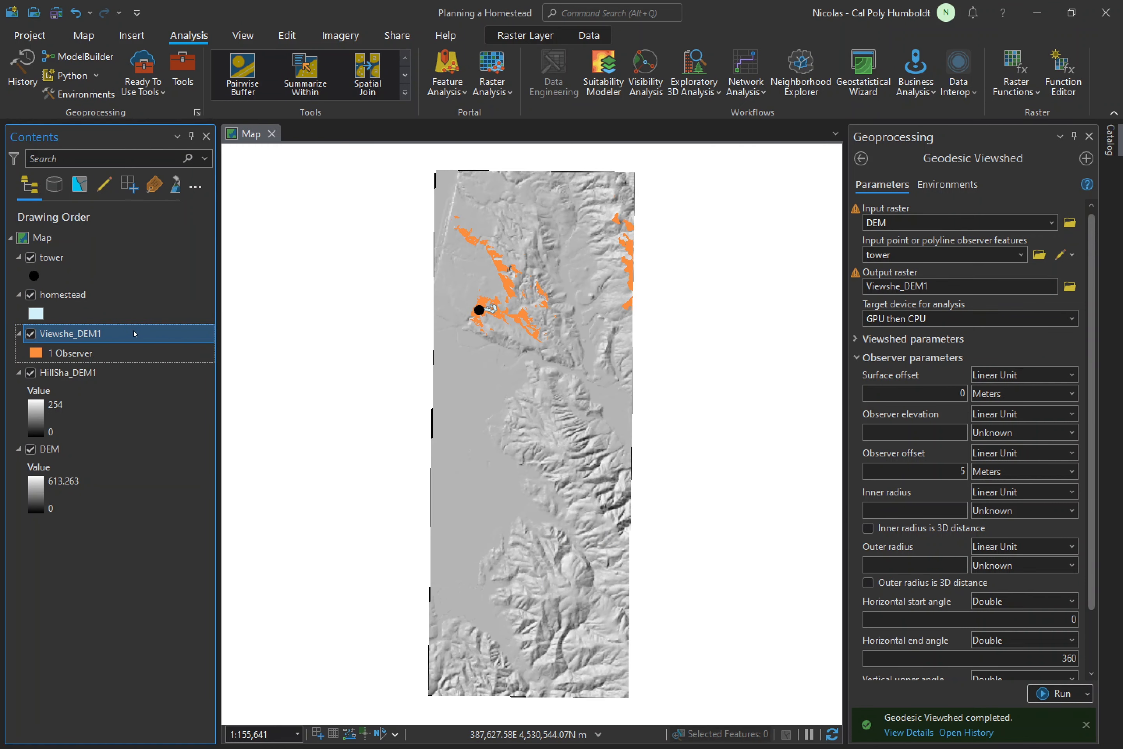
{"action": "scroll", "coordinate": [507, 265], "scroll_direction": "up", "scroll_amount": 3}
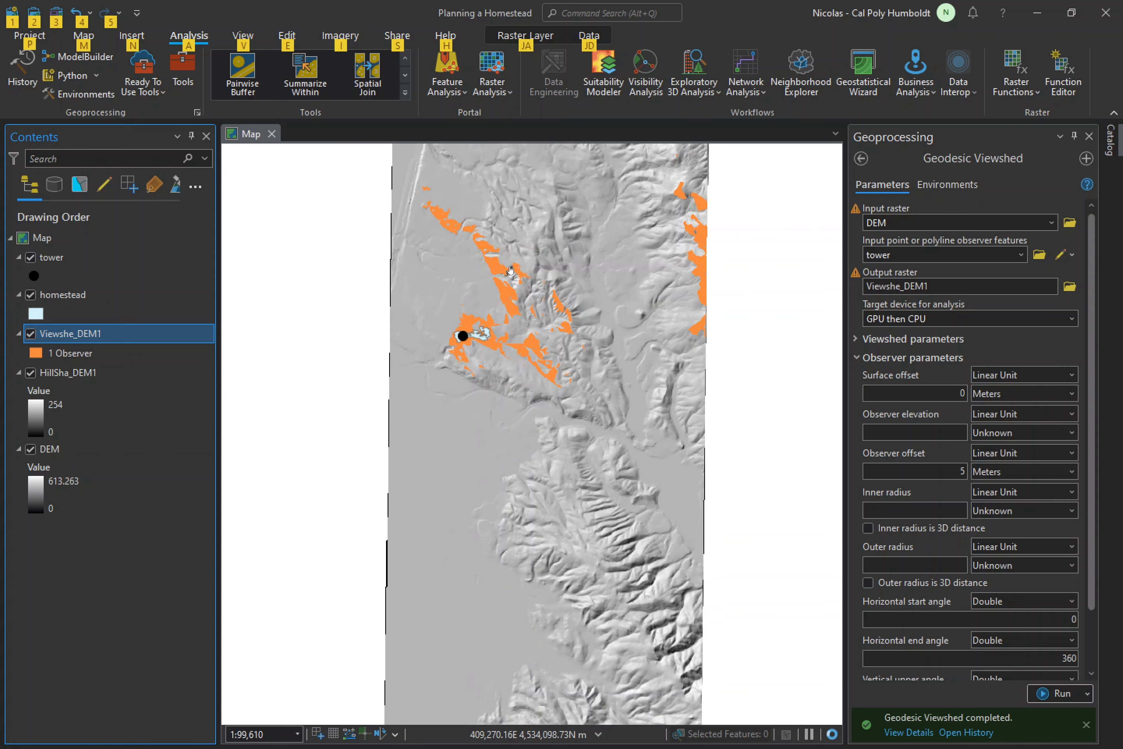
{"action": "left_click_drag", "start_coordinate": [600, 261], "coordinate": [596, 375]}
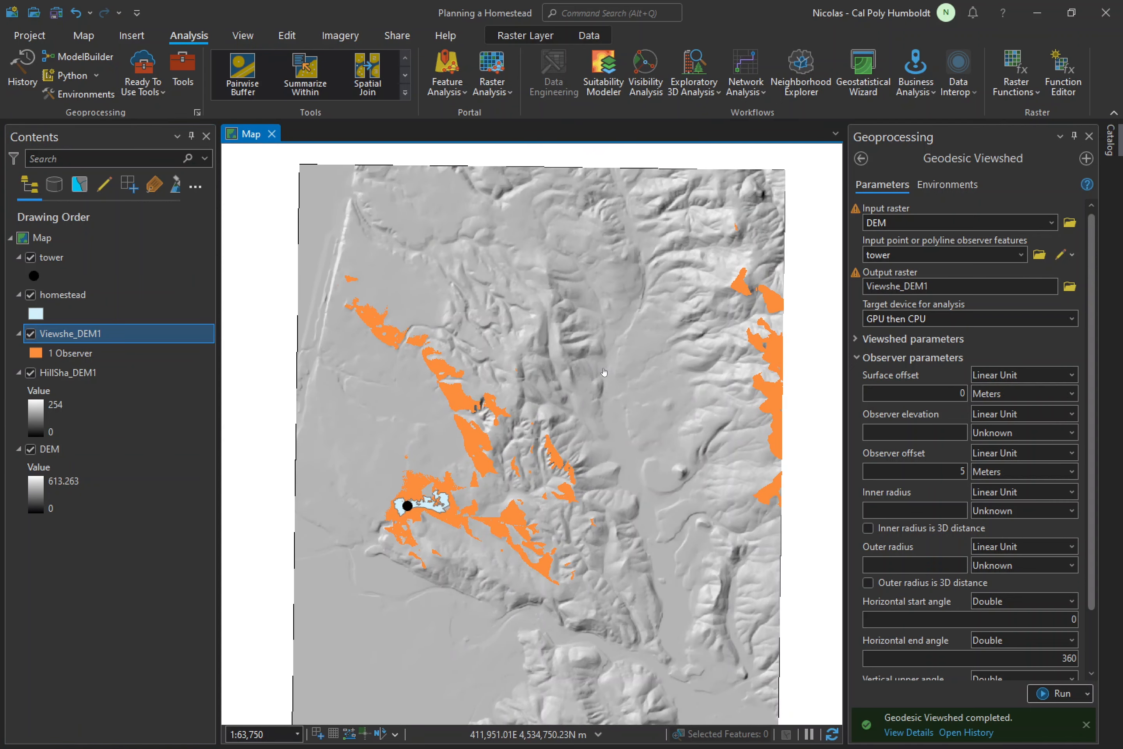
{"action": "left_click", "coordinate": [1087, 137]}
{"action": "scroll", "coordinate": [753, 403], "scroll_direction": "up", "scroll_amount": 2}
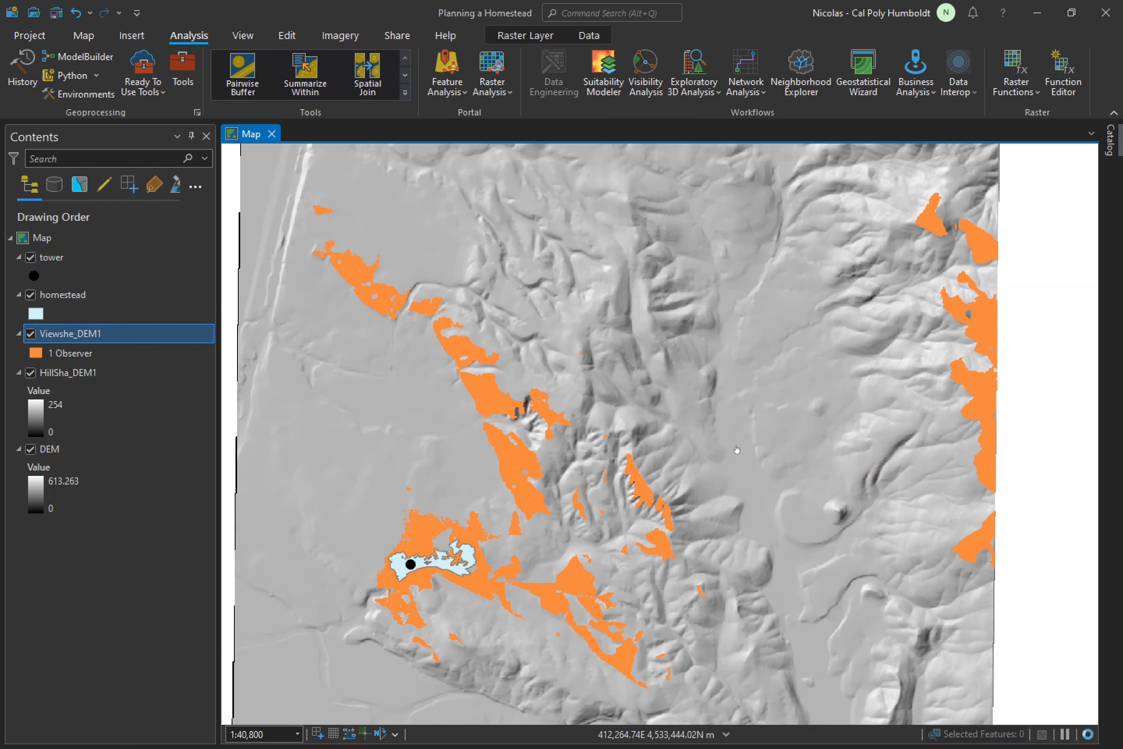
{"action": "left_click_drag", "start_coordinate": [735, 450], "coordinate": [759, 420]}
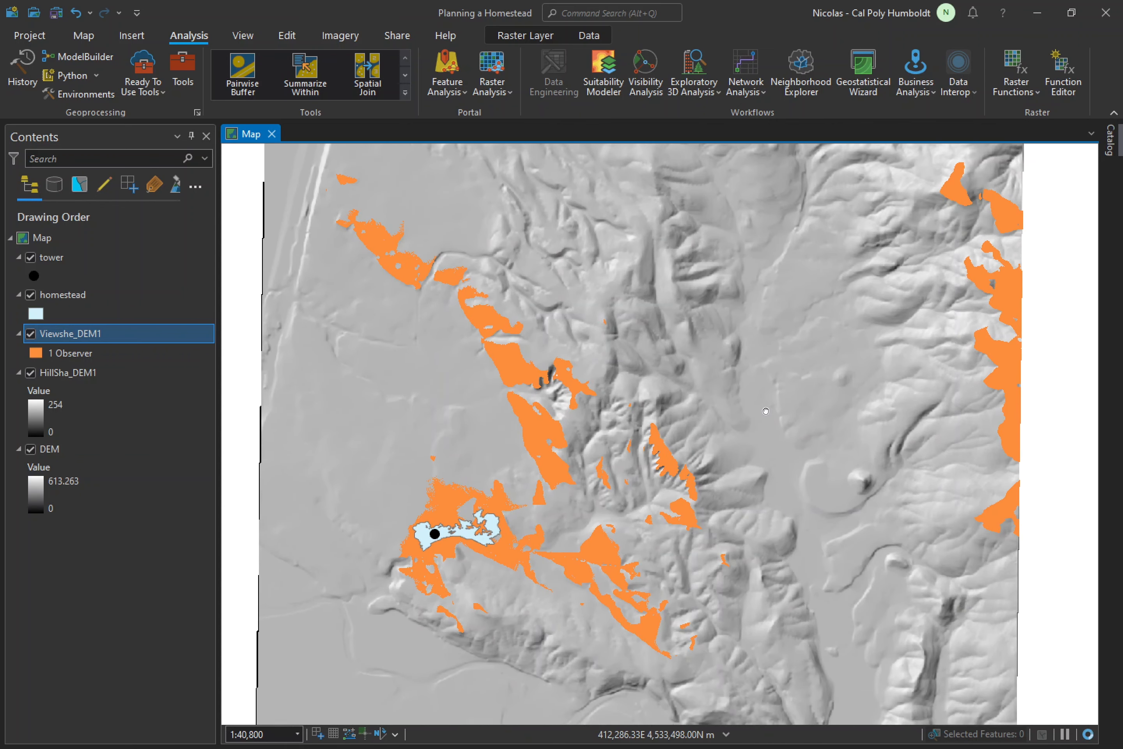